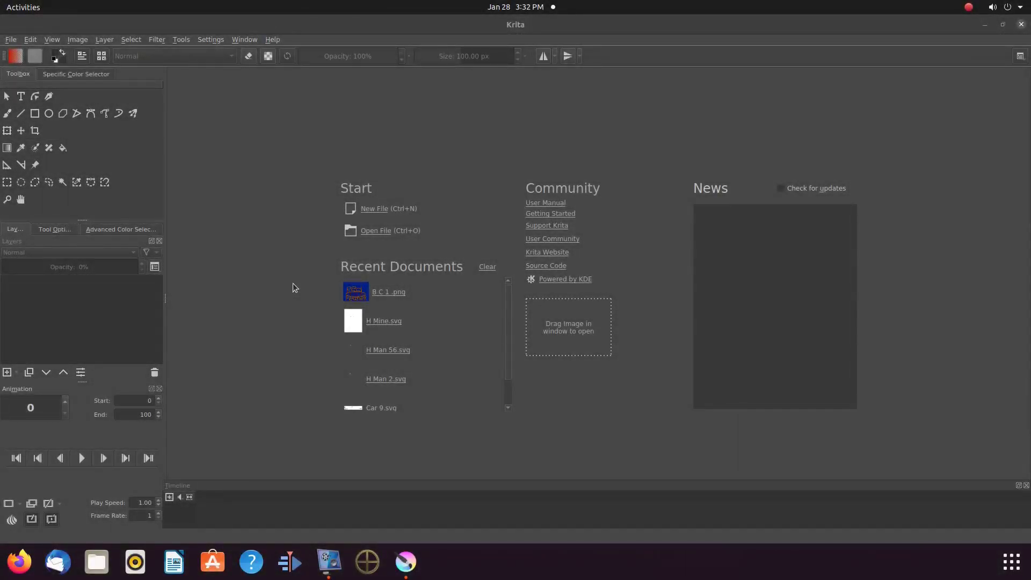
- Create a 1920 x 1080 px custom document at 100 ppi and add two more paint layers above Paint Layer 1
click(377, 210)
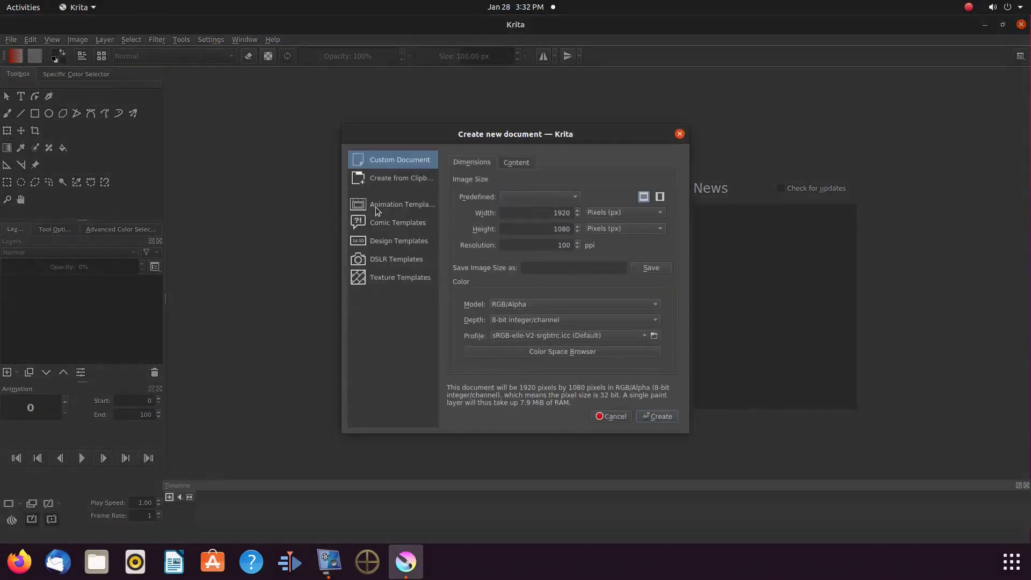
click(661, 417)
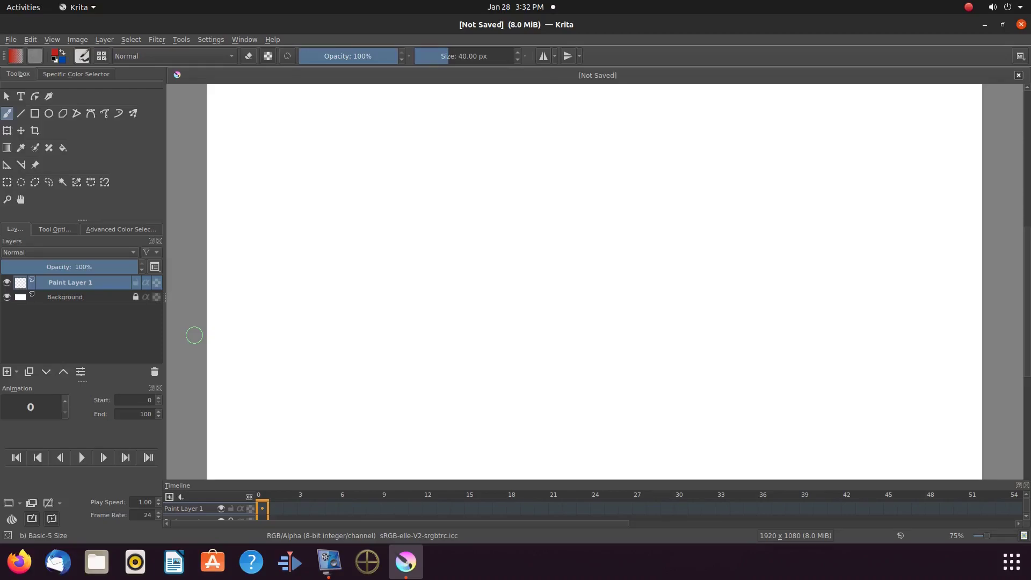
click(7, 371)
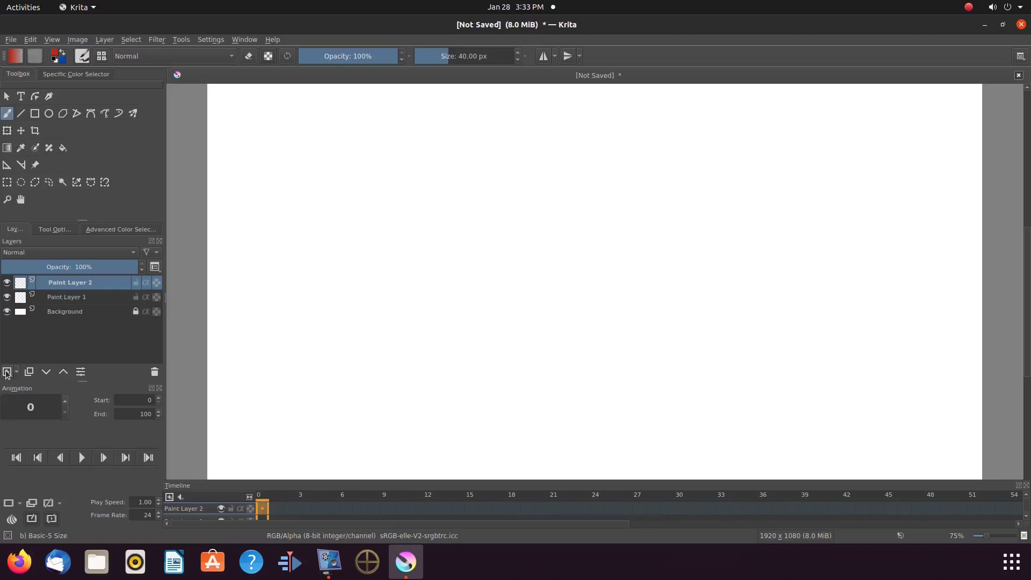
click(7, 372)
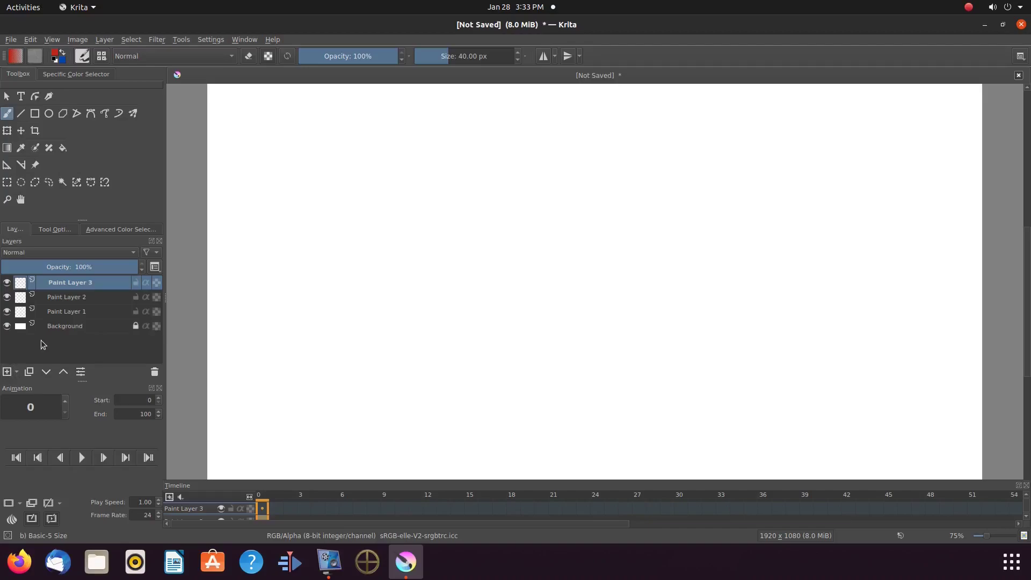
- Fill the whole of Paint Layer 1 with a medium-dark red
click(59, 316)
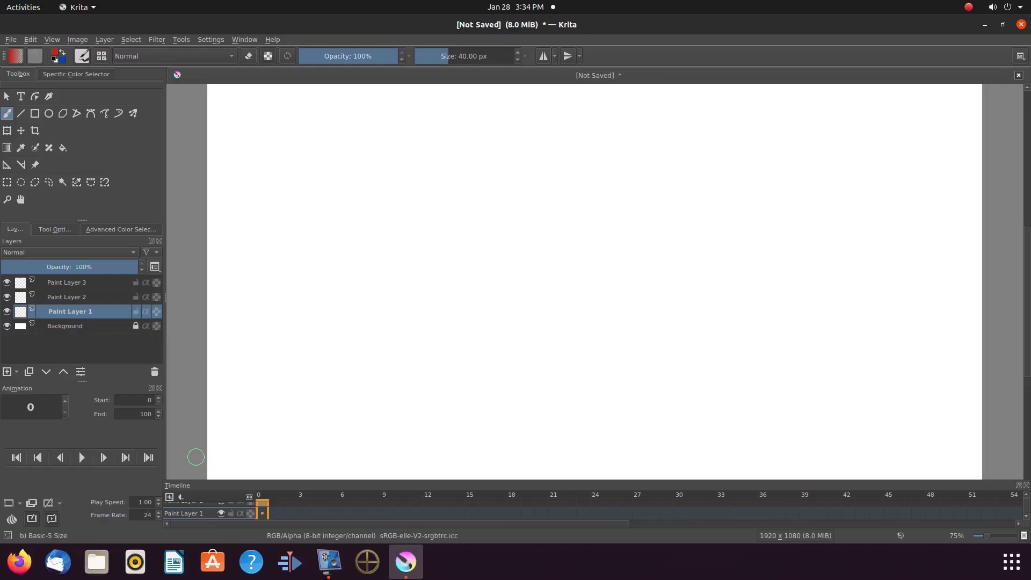
click(119, 229)
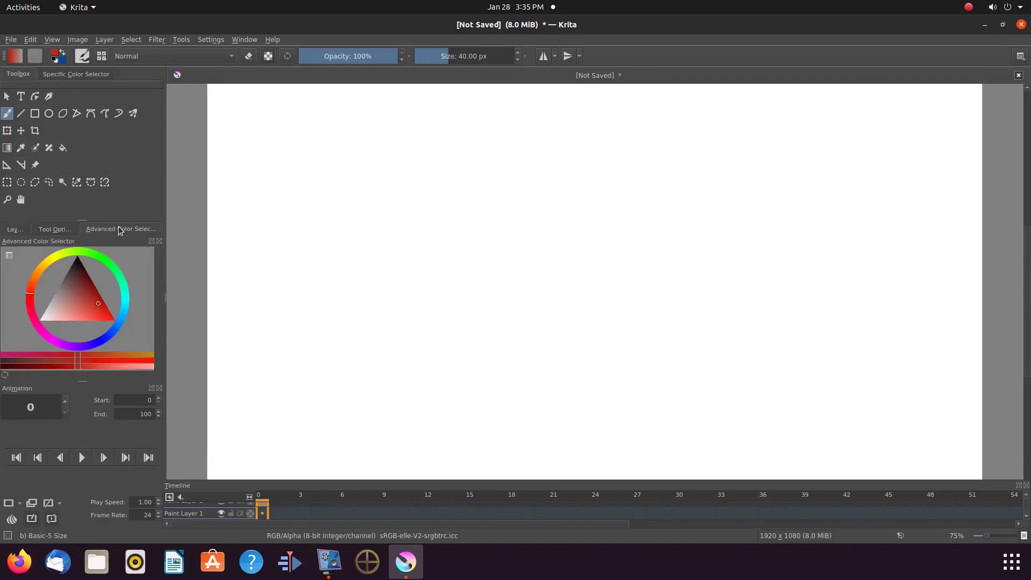
click(98, 304)
click(66, 150)
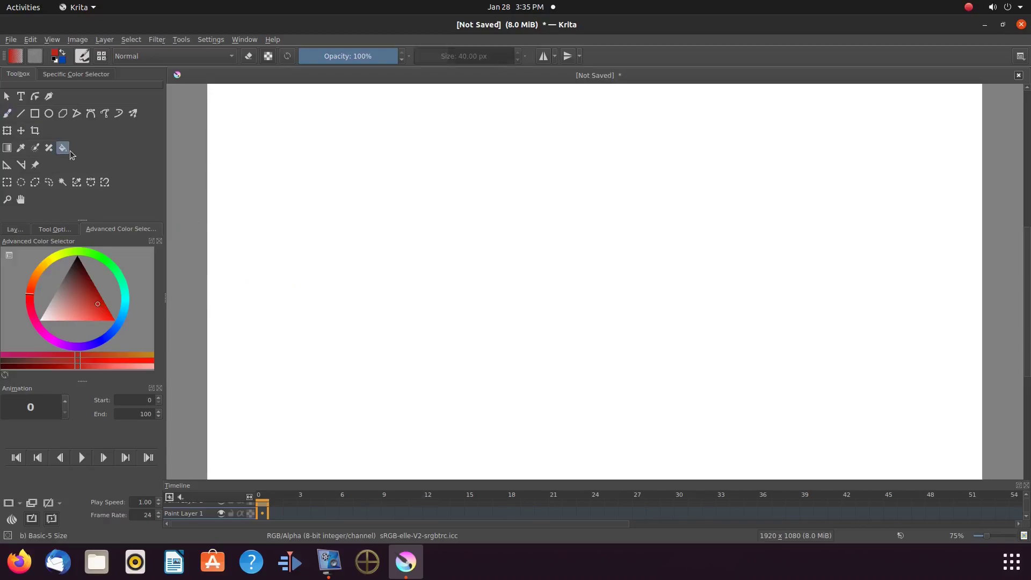
click(299, 259)
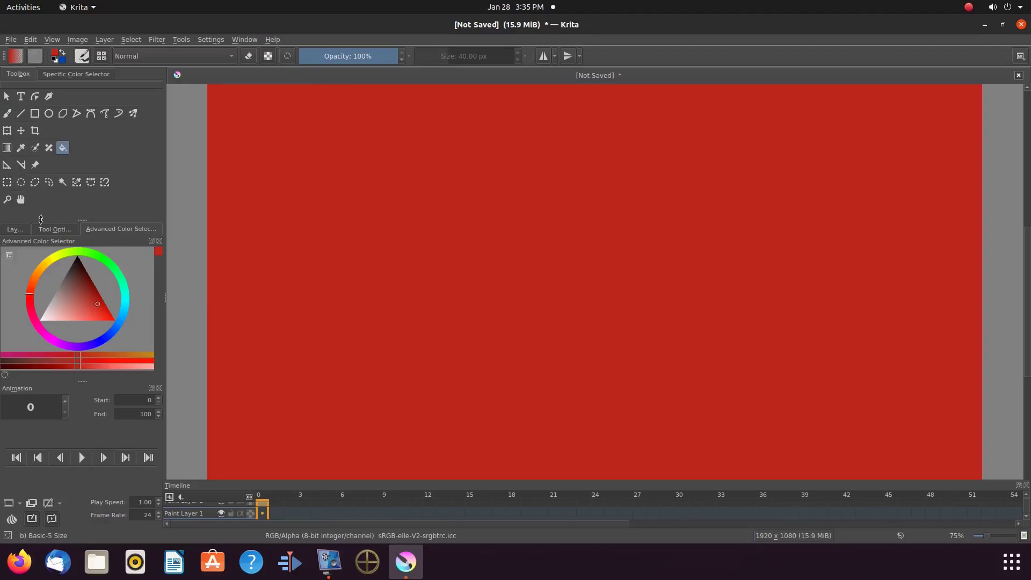
click(15, 230)
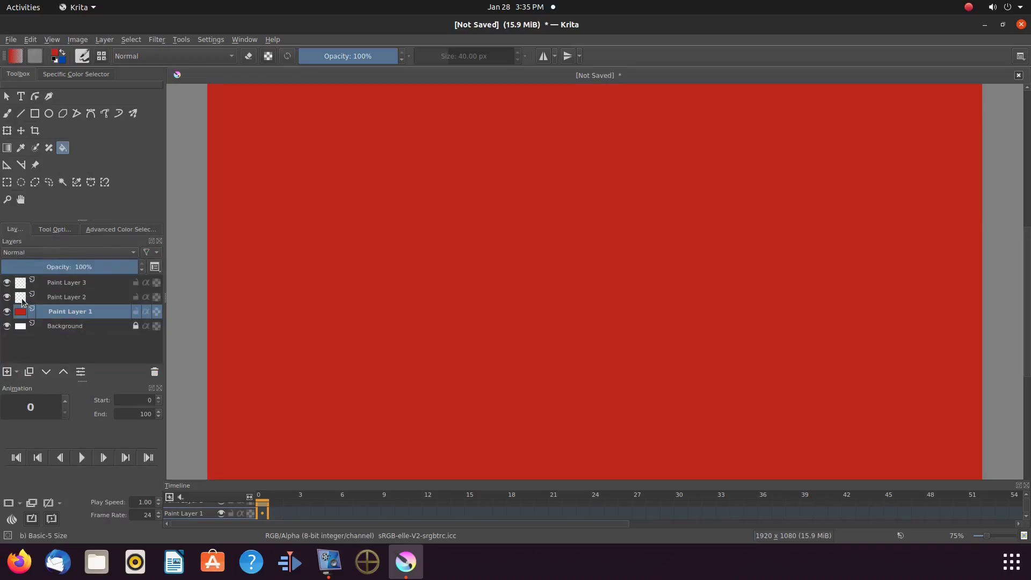
mouse_move(22, 302)
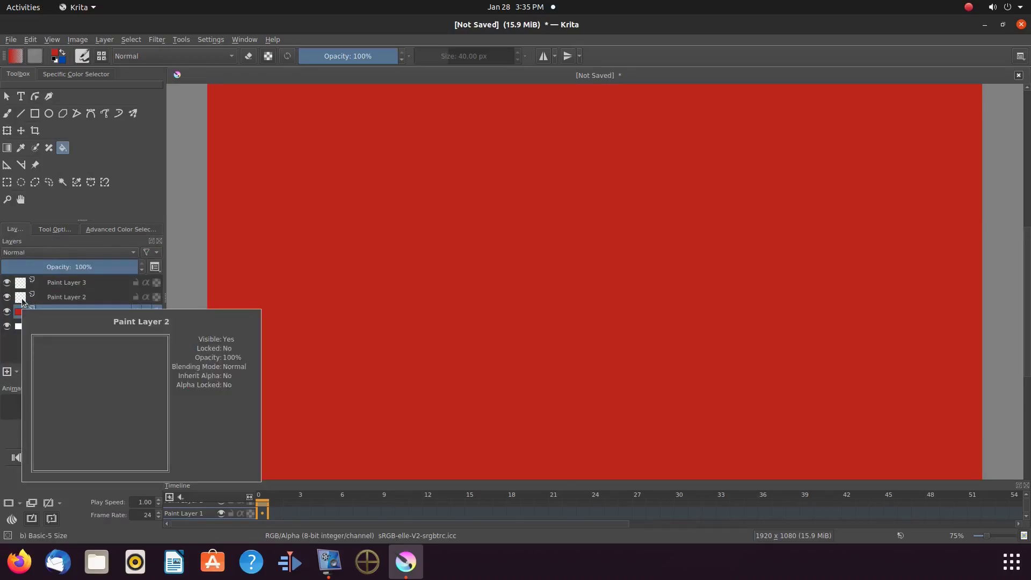
click(65, 299)
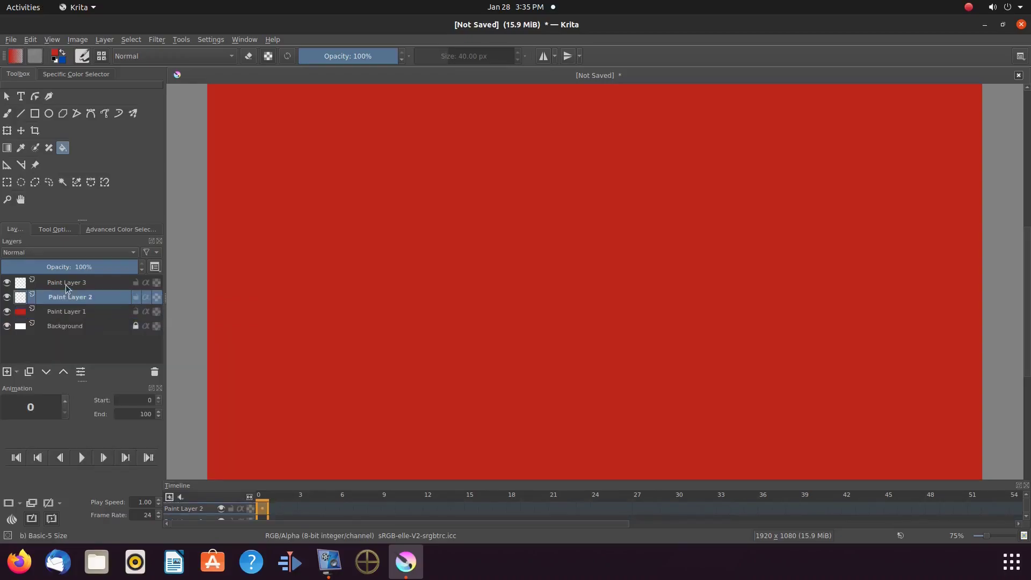
click(67, 287)
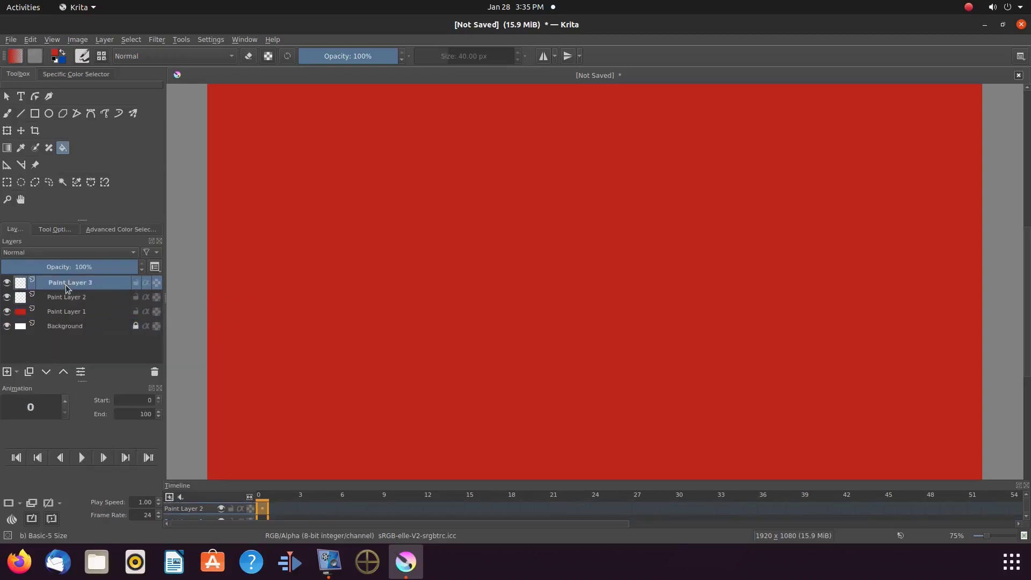
click(58, 315)
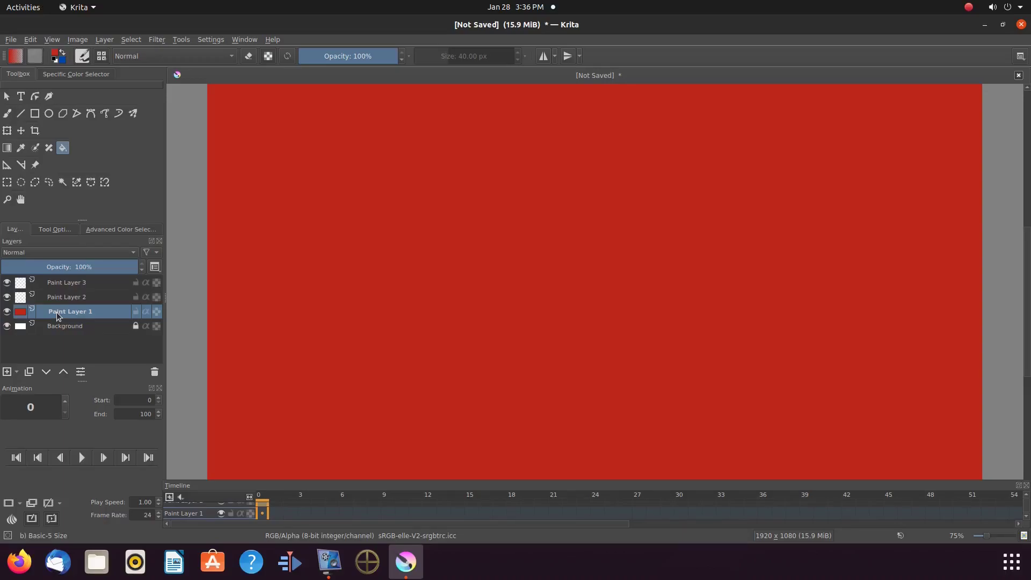
mouse_move(58, 316)
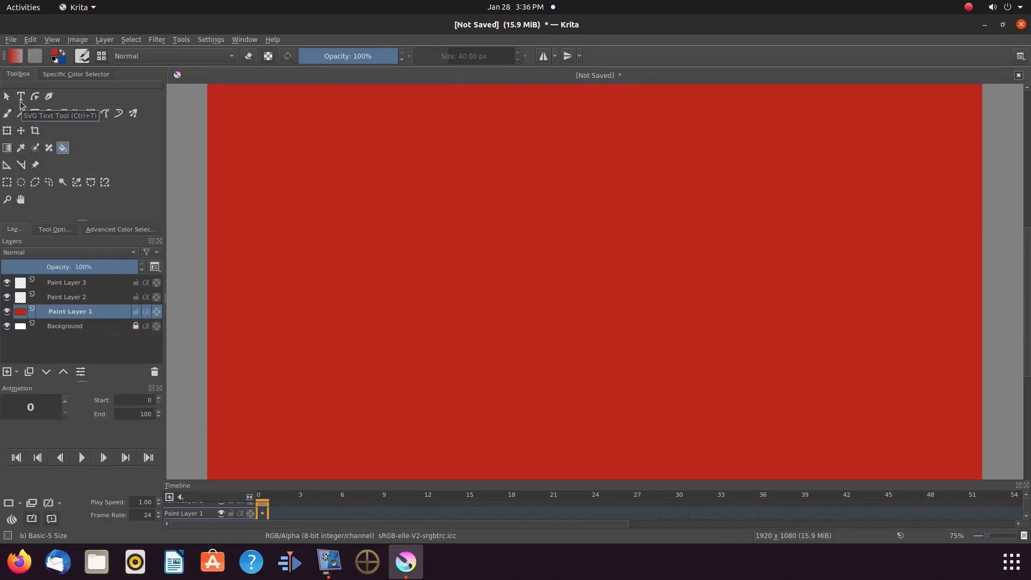
- Create a text object in the upper half of the red canvas and replace its placeholder with "This is Redfeather"
click(21, 97)
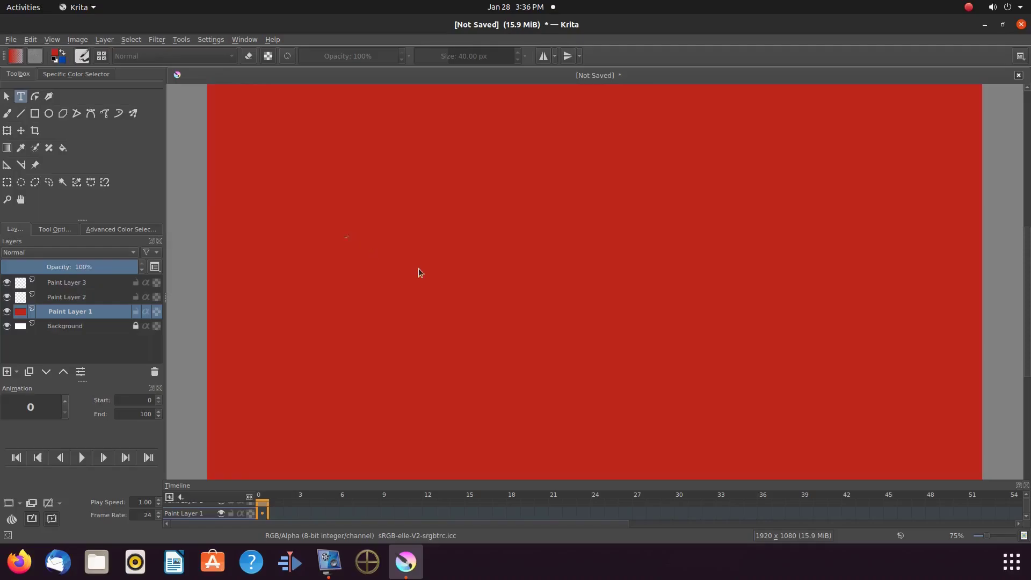
drag(591, 326, 643, 343)
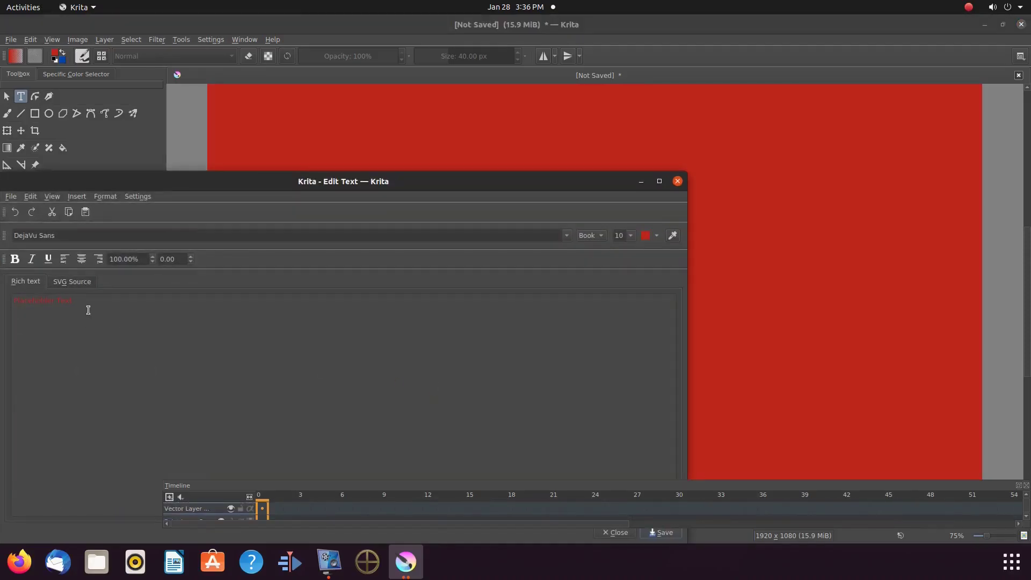
drag(95, 306, 13, 300)
text(Yo)
- Color the new text blue, set its font size to 48 and save it to the canvas
click(656, 235)
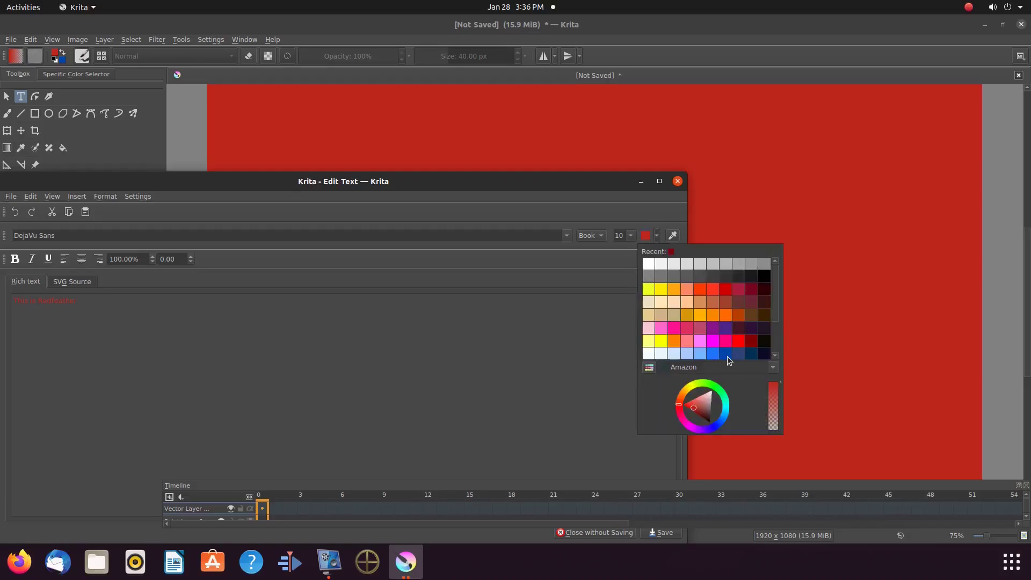
click(727, 356)
click(633, 239)
click(618, 312)
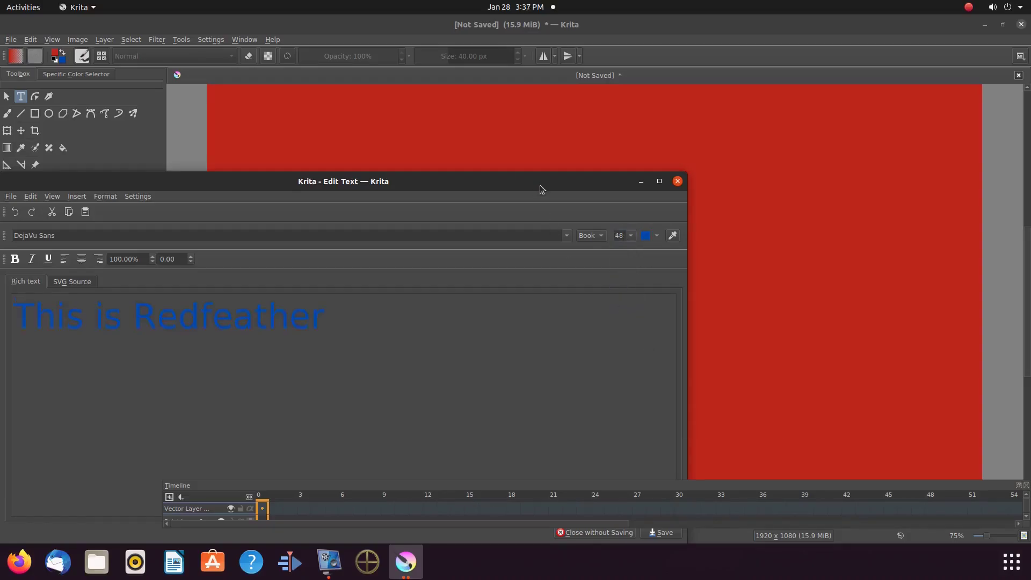
drag(541, 187, 617, 114)
click(738, 460)
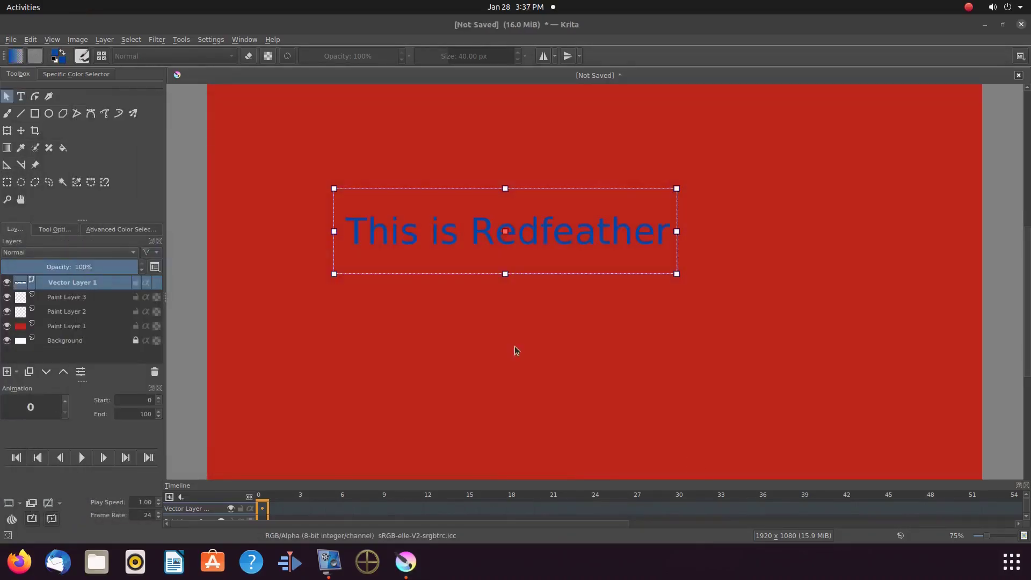
- Add a second blue "This is Redfeather" text at size 48, below the first one
click(69, 326)
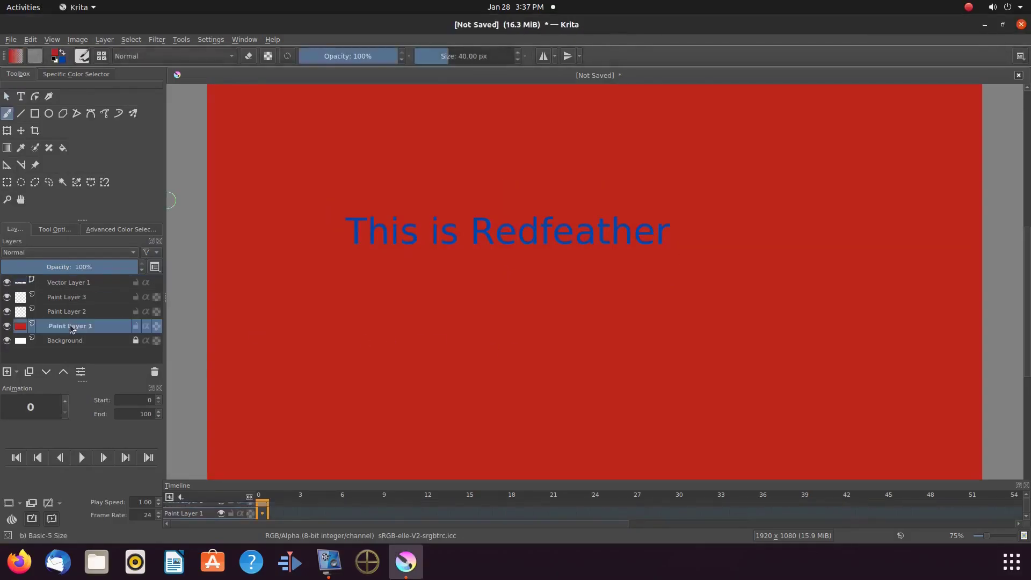
click(498, 384)
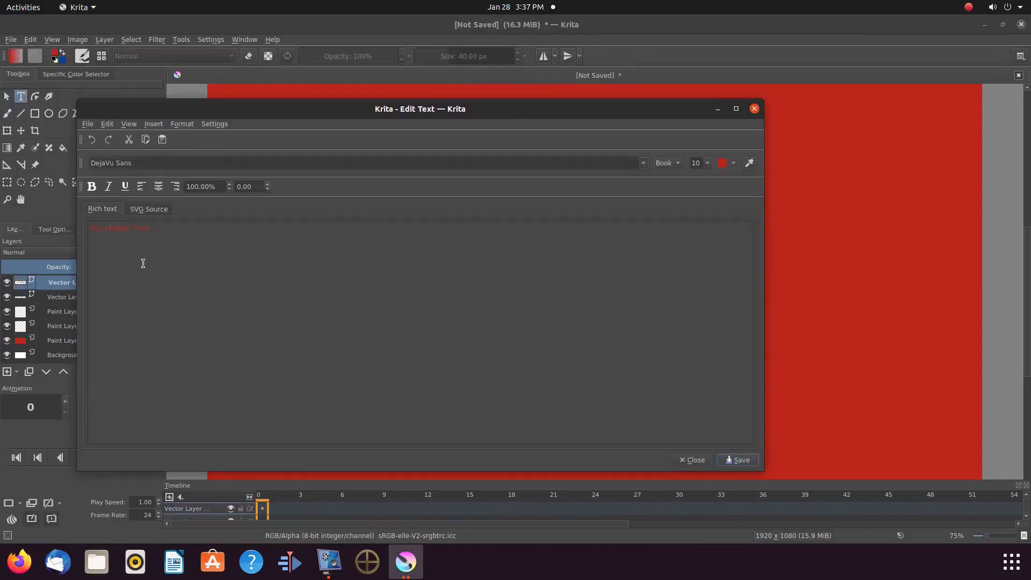
text(This is Wallpaper)
click(734, 163)
click(827, 223)
click(707, 162)
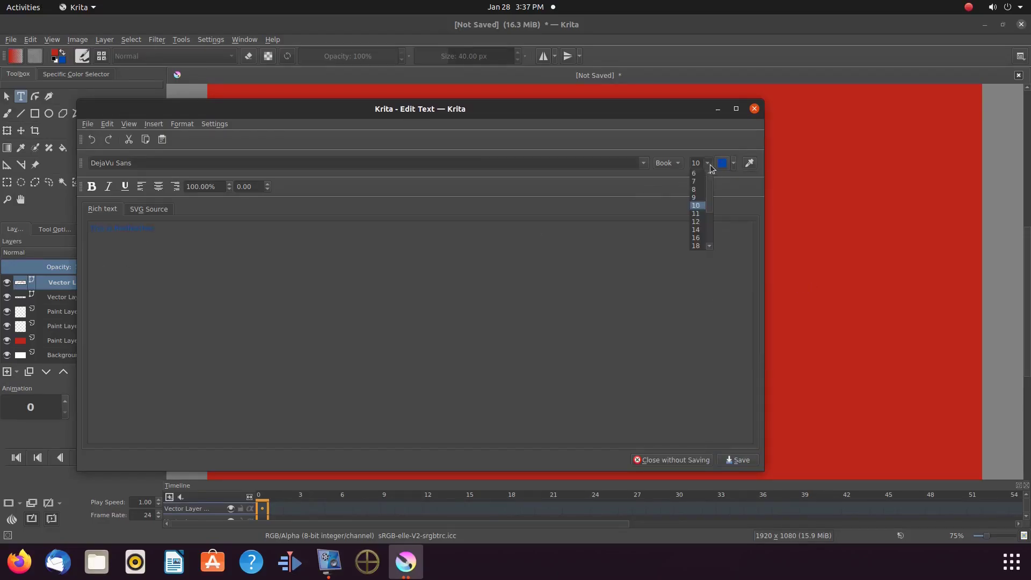
click(702, 239)
click(693, 460)
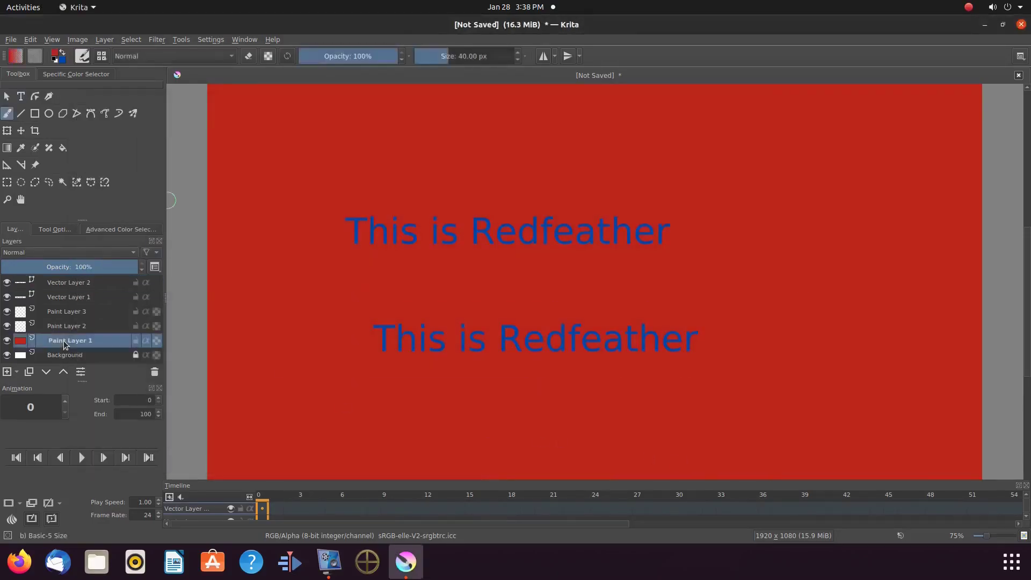
- Add a third blue "This is Redfeather" text at size 48 just beneath the second one
drag(384, 393, 564, 443)
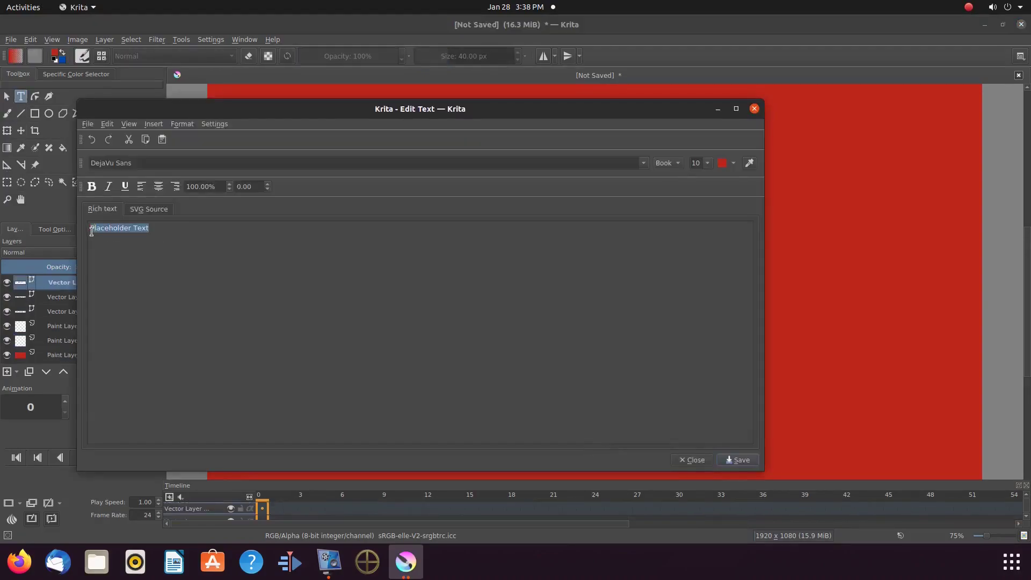
text(This is Kwikamber)
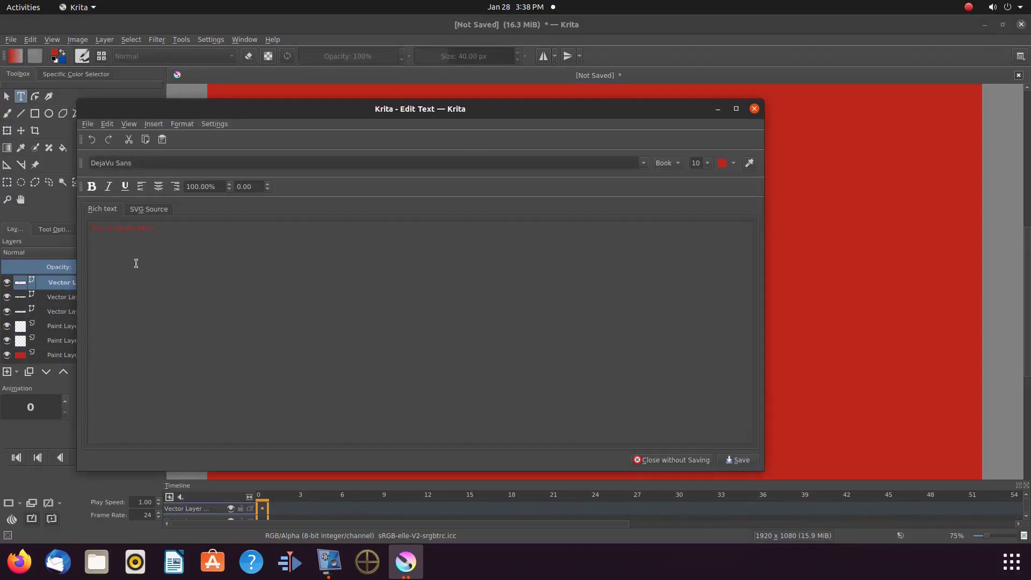
click(734, 163)
click(827, 223)
click(707, 162)
click(700, 239)
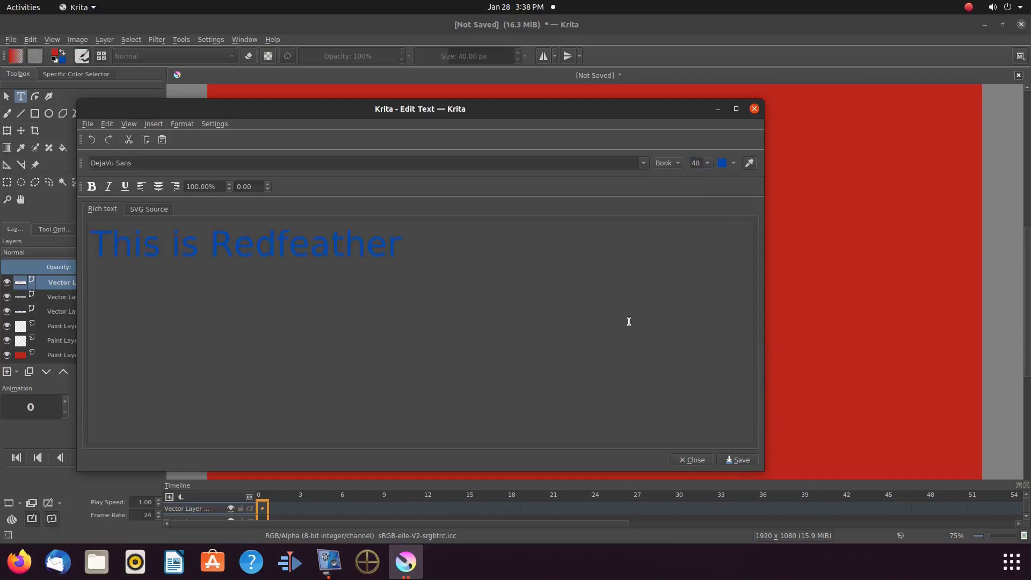
click(694, 460)
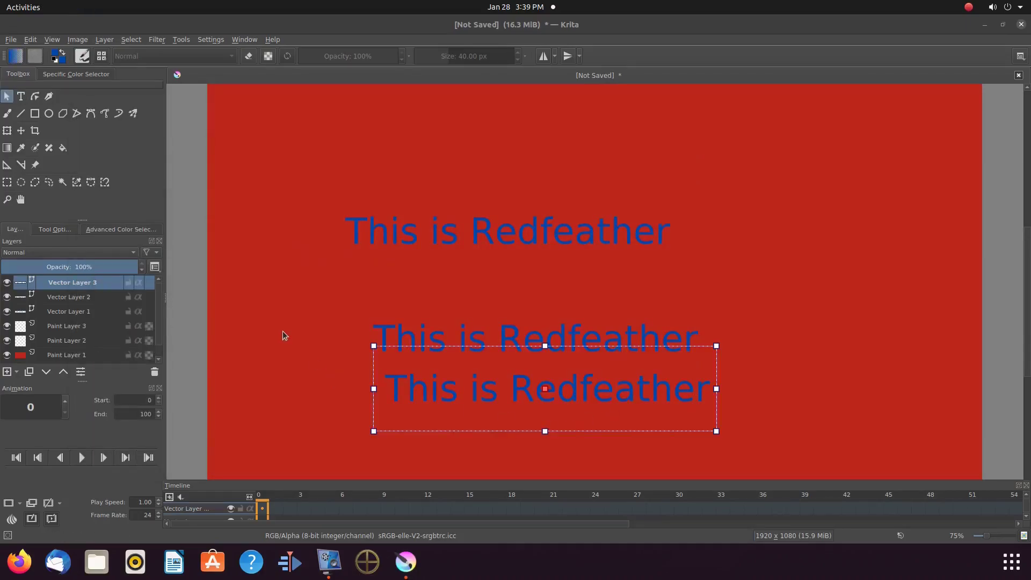
- Hide the red Paint Layer 1 and reduce the opacity of the text on Vector Layer 1 to 0.09
click(7, 355)
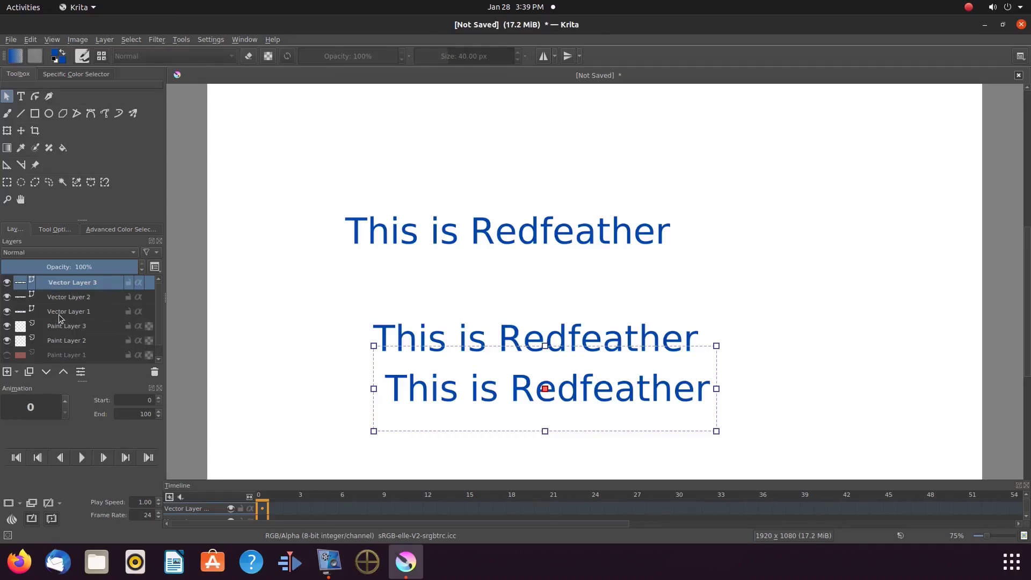
mouse_move(59, 317)
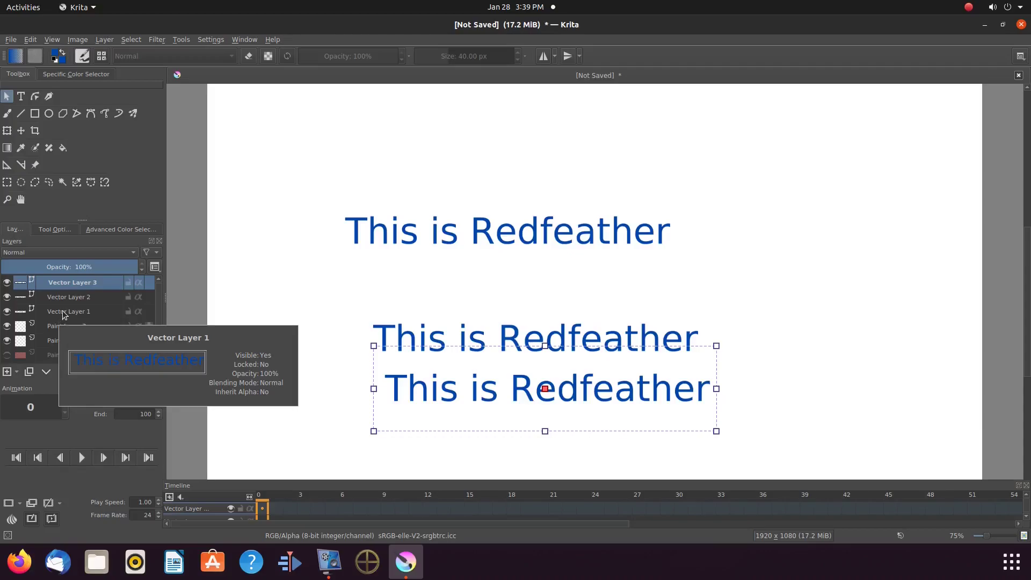
click(64, 312)
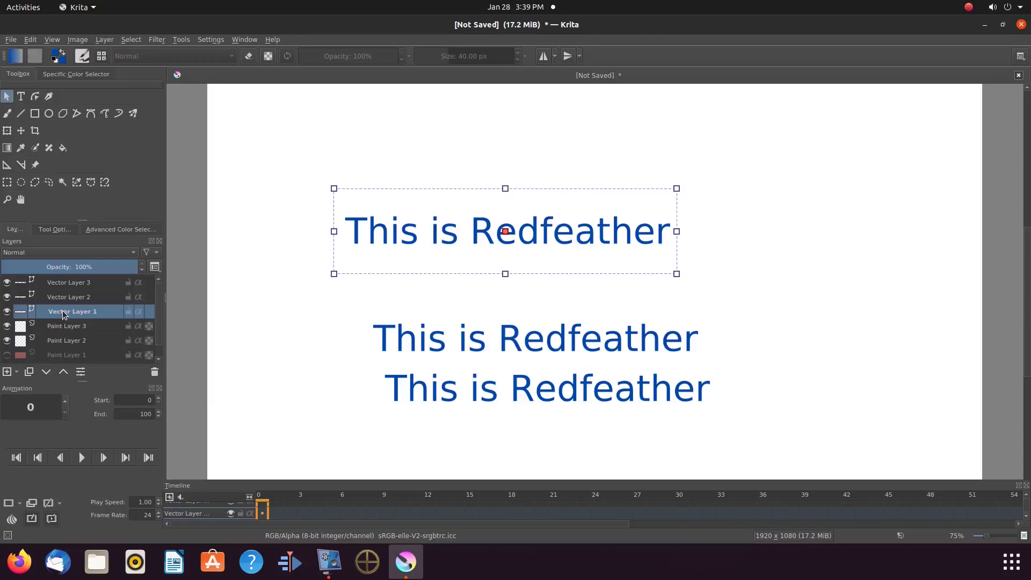
click(56, 230)
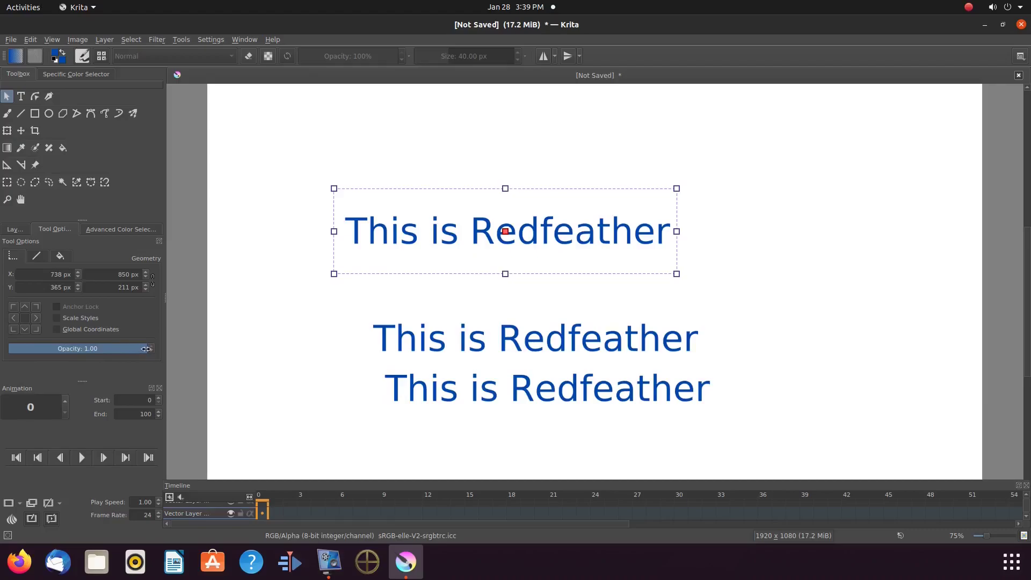
drag(146, 349, 21, 349)
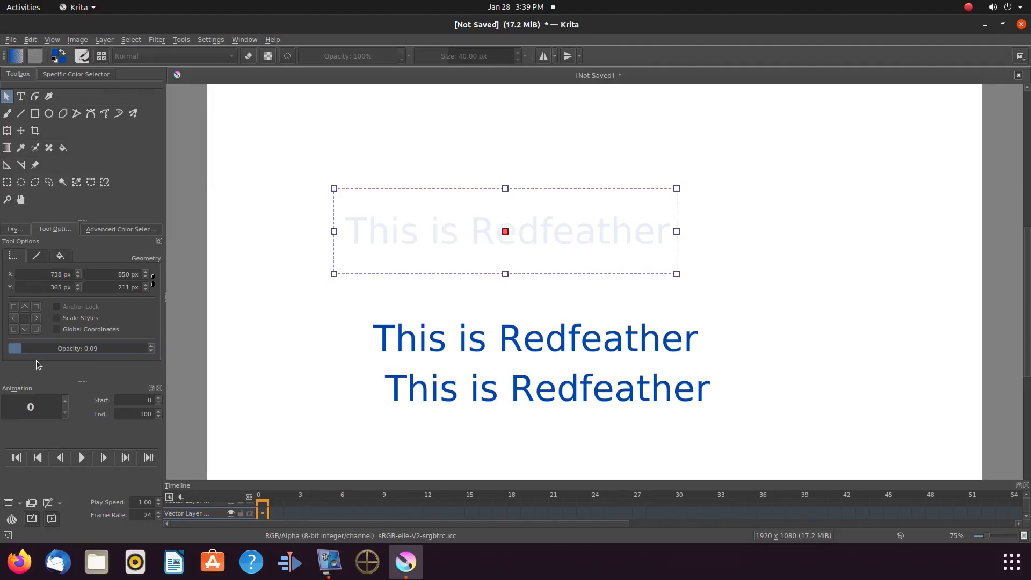
- Reduce the opacity of the text on Vector Layer 2 to 0.40
click(16, 229)
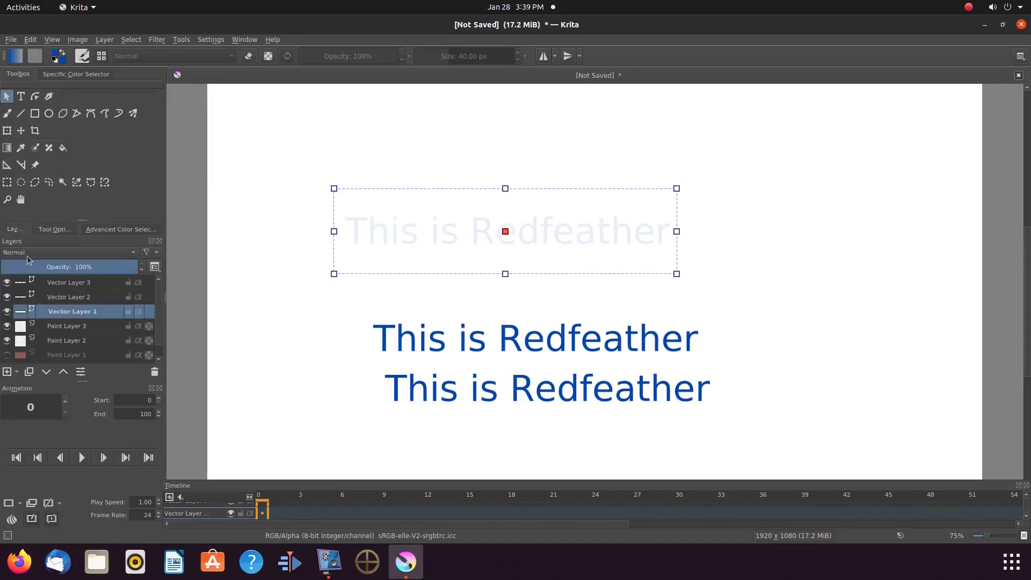
click(52, 297)
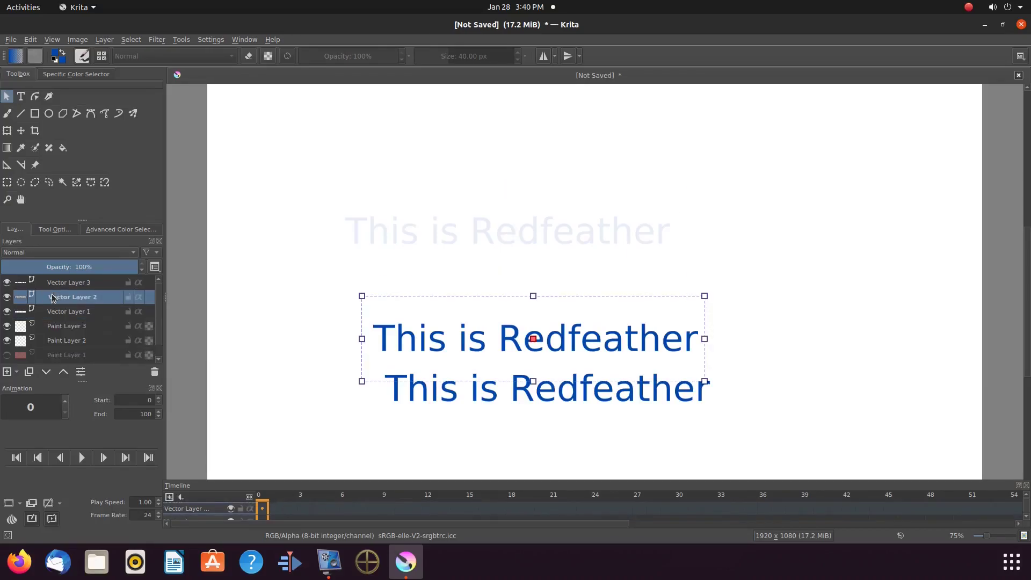
click(53, 229)
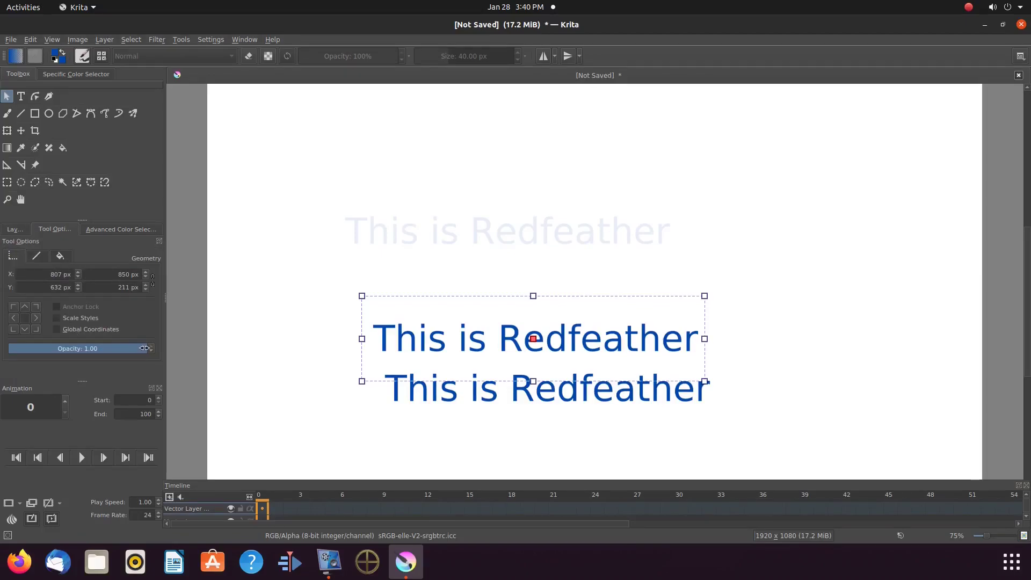
drag(145, 348, 65, 351)
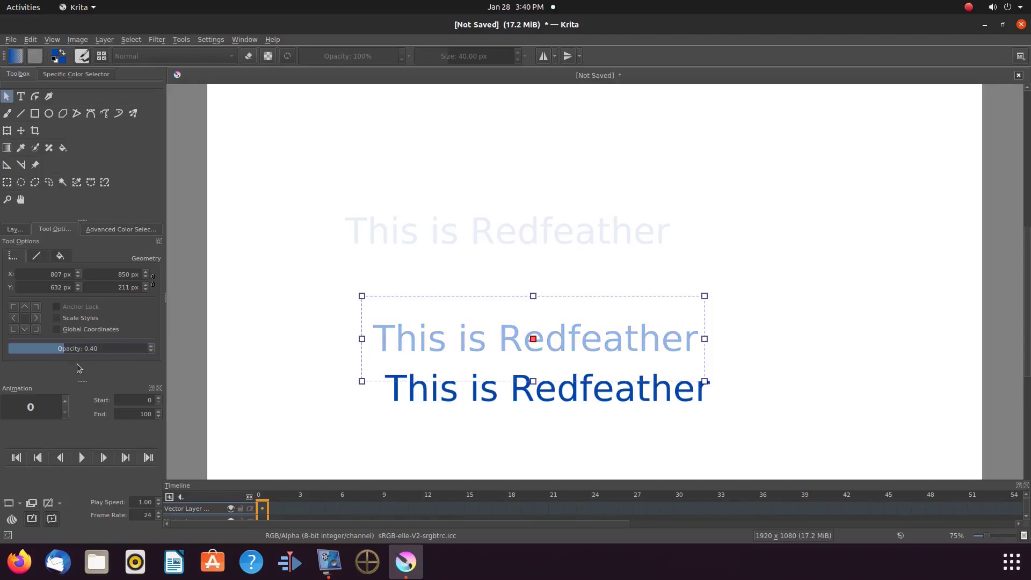
- Check the shape opacity of the text on Vector Layer 3
click(19, 231)
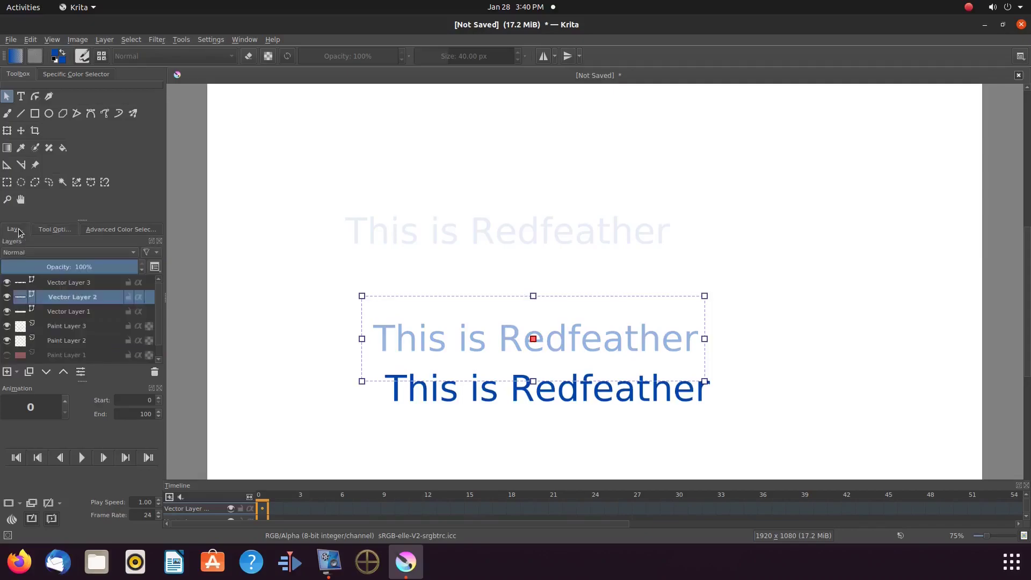
click(63, 284)
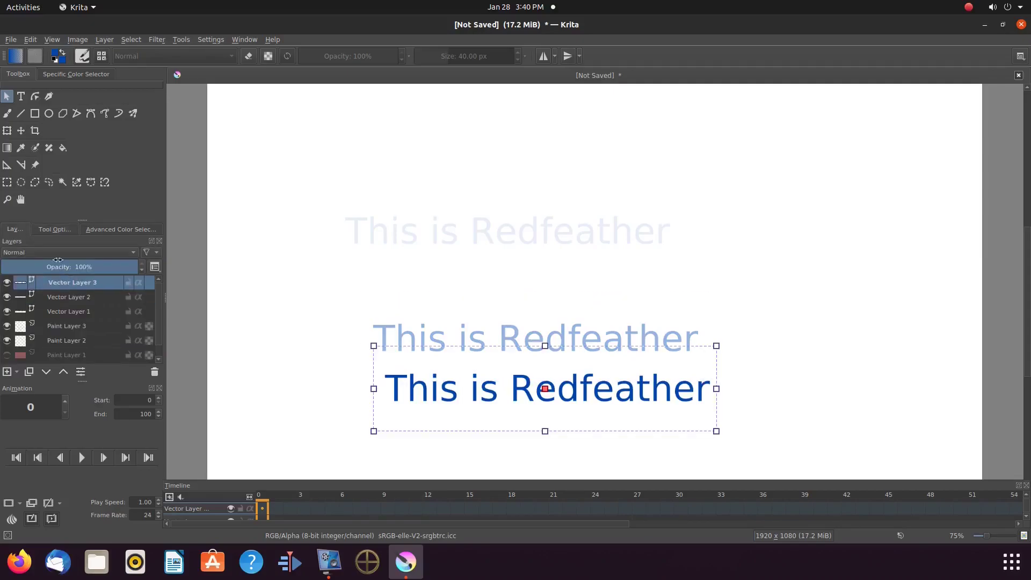
click(54, 231)
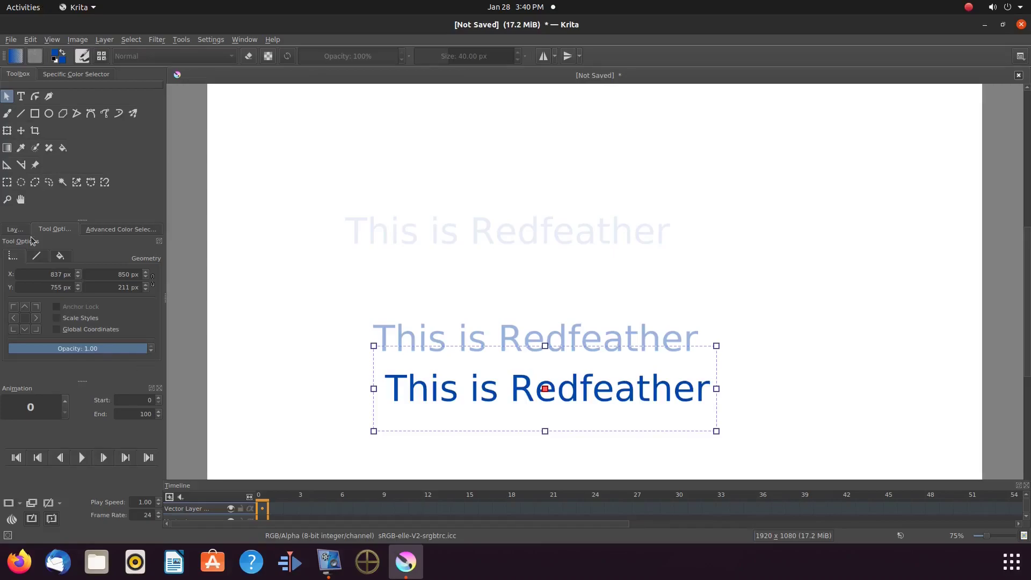
- Move the faint text on Vector Layer 1 slightly right and down on the canvas
click(15, 229)
click(58, 313)
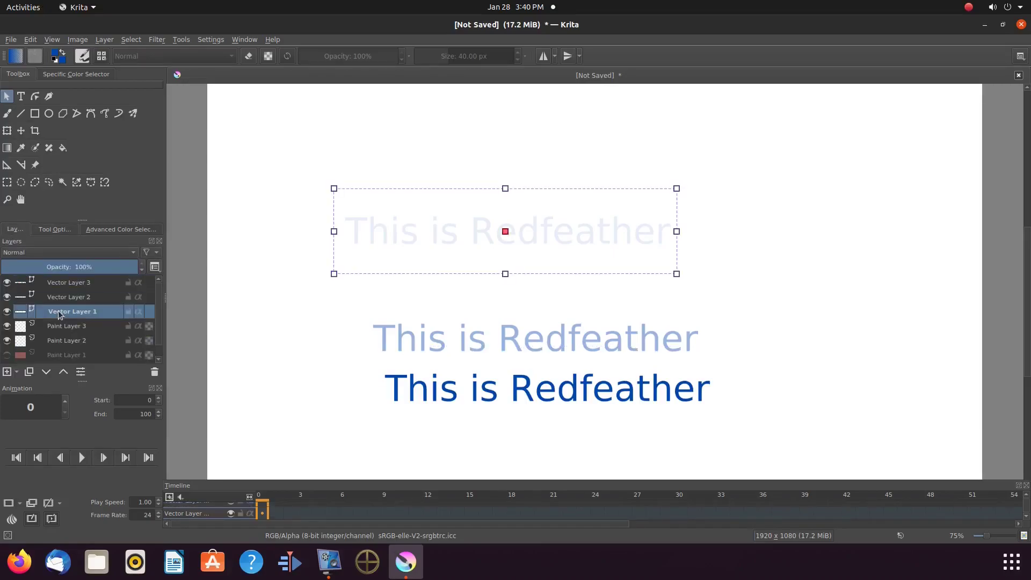
click(505, 232)
drag(506, 232, 574, 256)
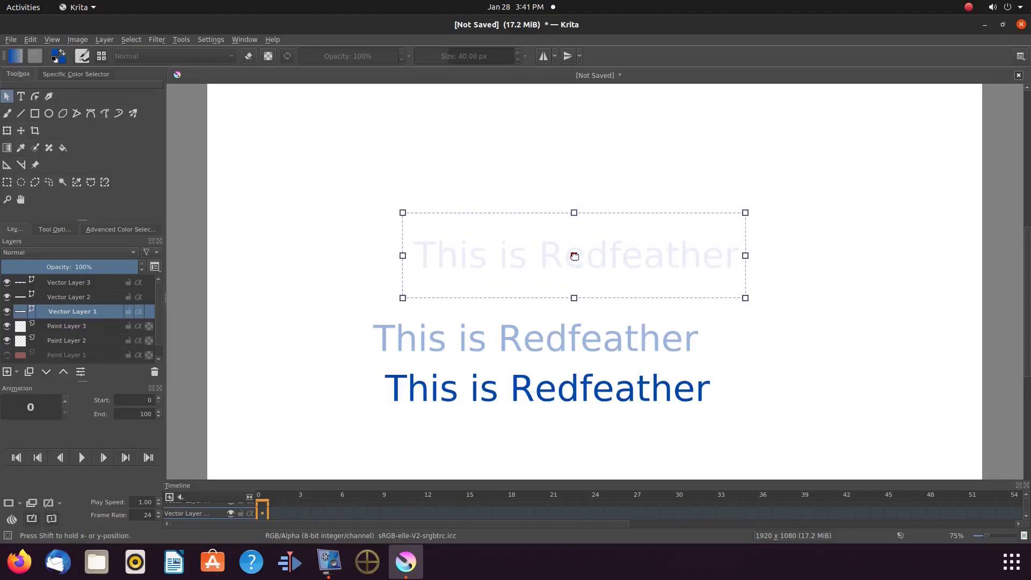
- Move the Vector Layer 2 and Vector Layer 3 texts exactly on top of the faint Vector Layer 1 text
click(533, 338)
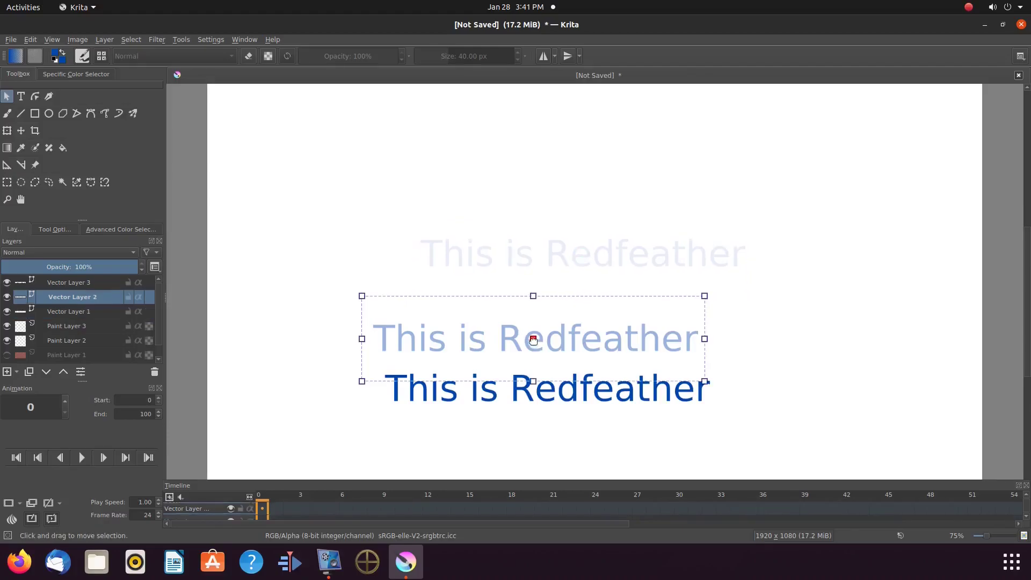
drag(533, 338, 580, 254)
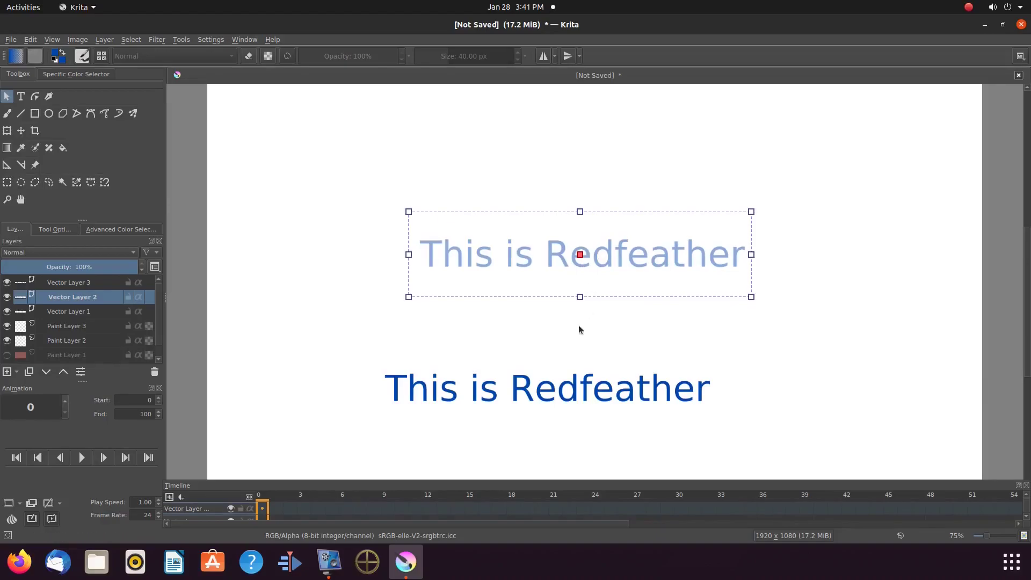
click(78, 283)
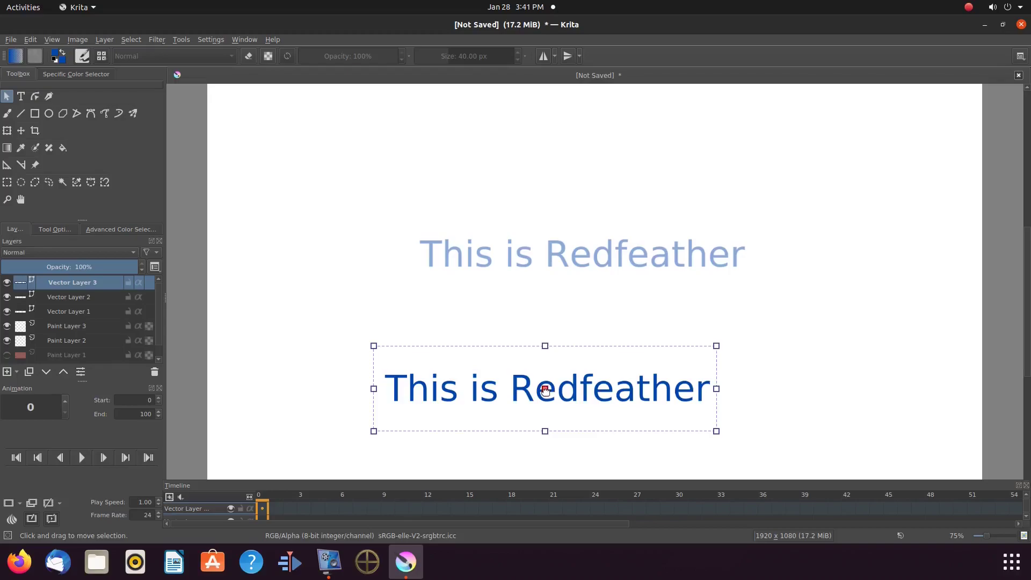
drag(545, 390, 581, 255)
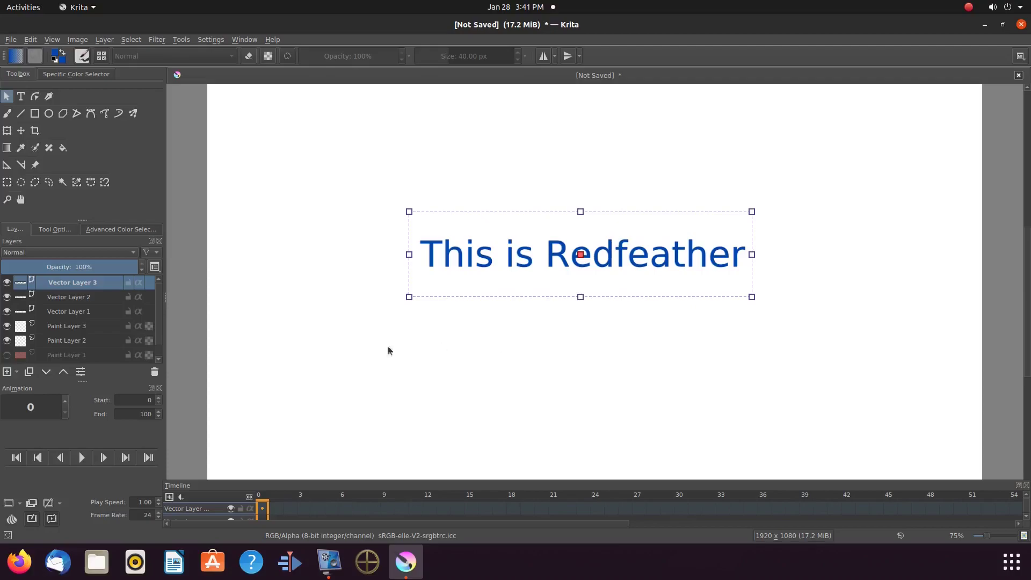
- Reorder the layers so Vector Layer 1 sits directly above Paint Layer 1 and Vector Layer 2 directly above Paint Layer 2
click(59, 311)
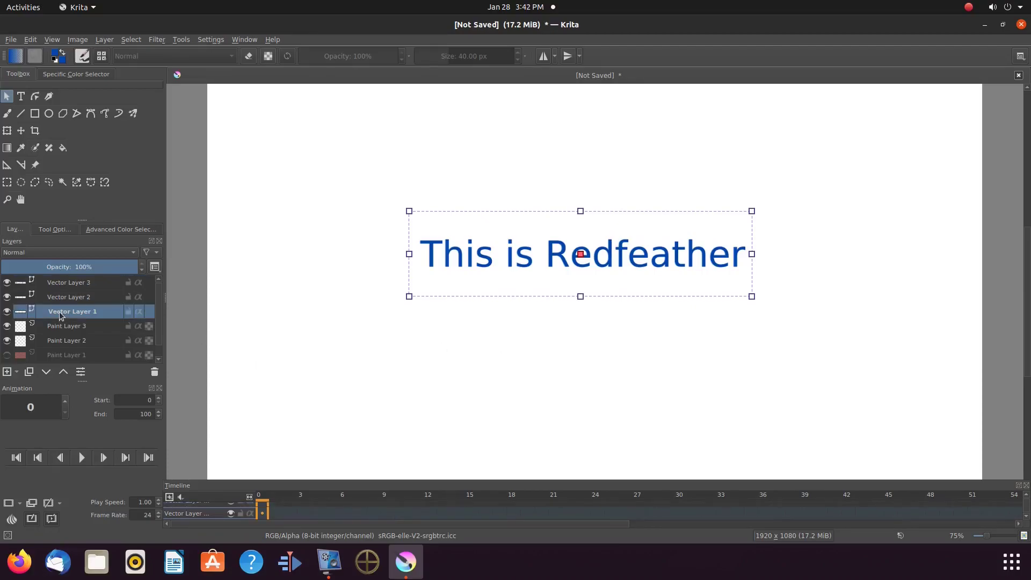
mouse_move(62, 311)
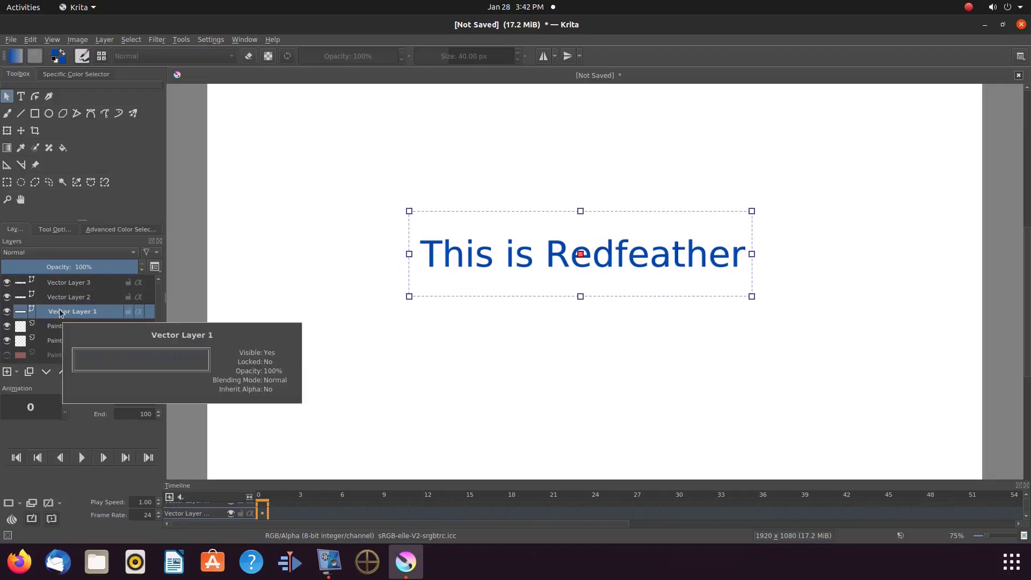
drag(60, 314, 57, 349)
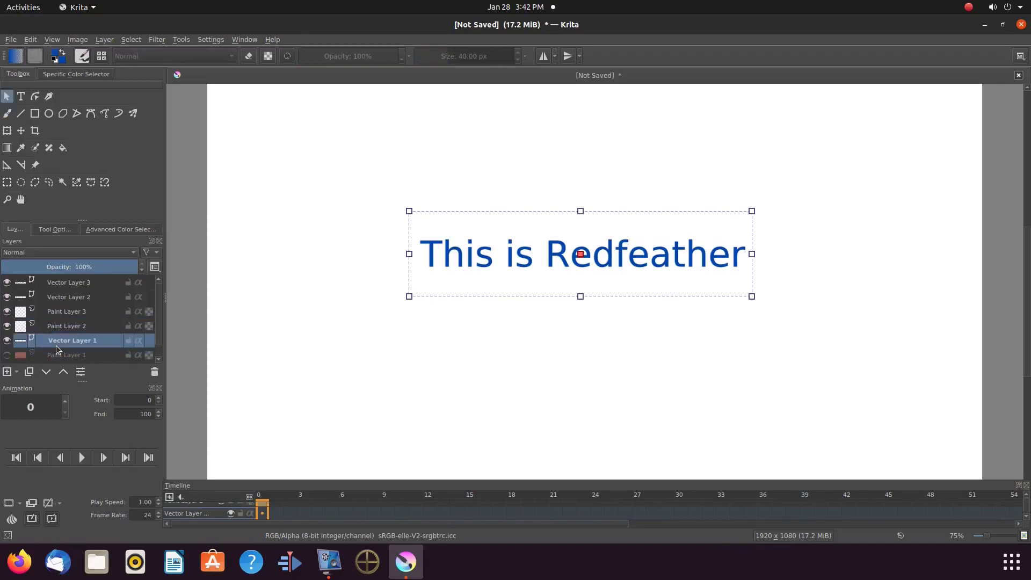
click(73, 298)
drag(72, 298, 68, 325)
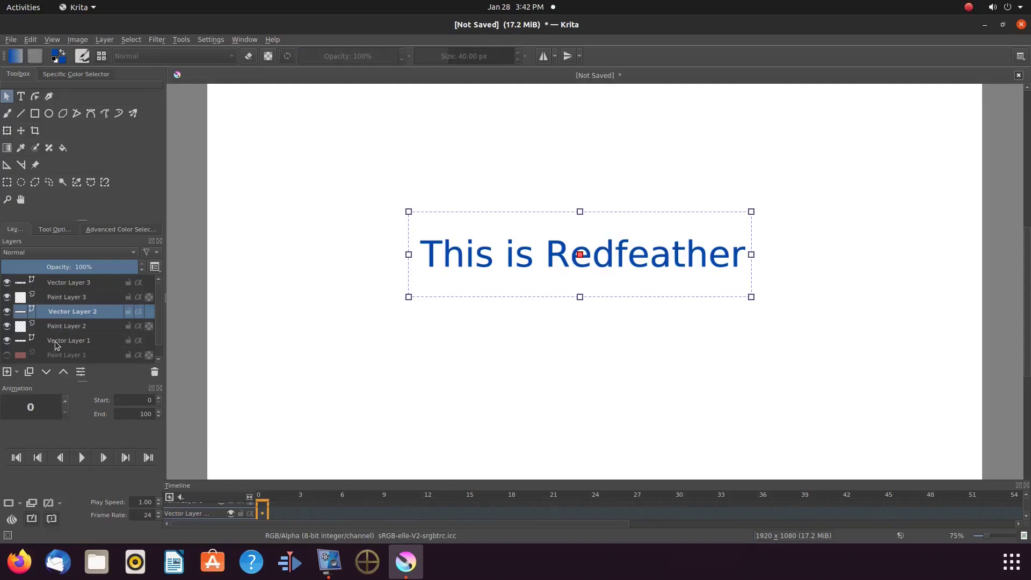
- Merge Vector Layer 1 with the hidden Paint Layer 1 below it
mouse_move(54, 341)
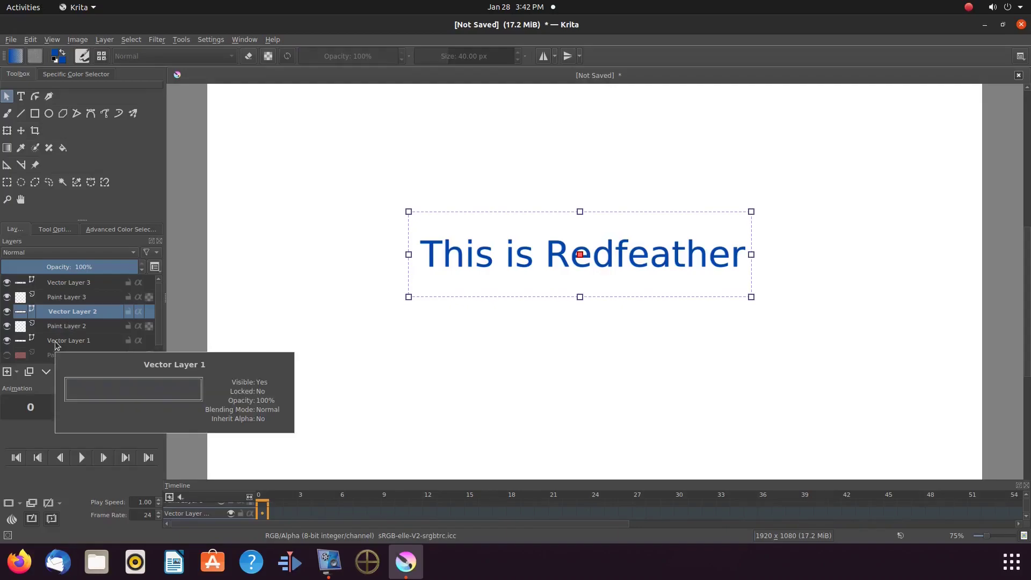
click(56, 342)
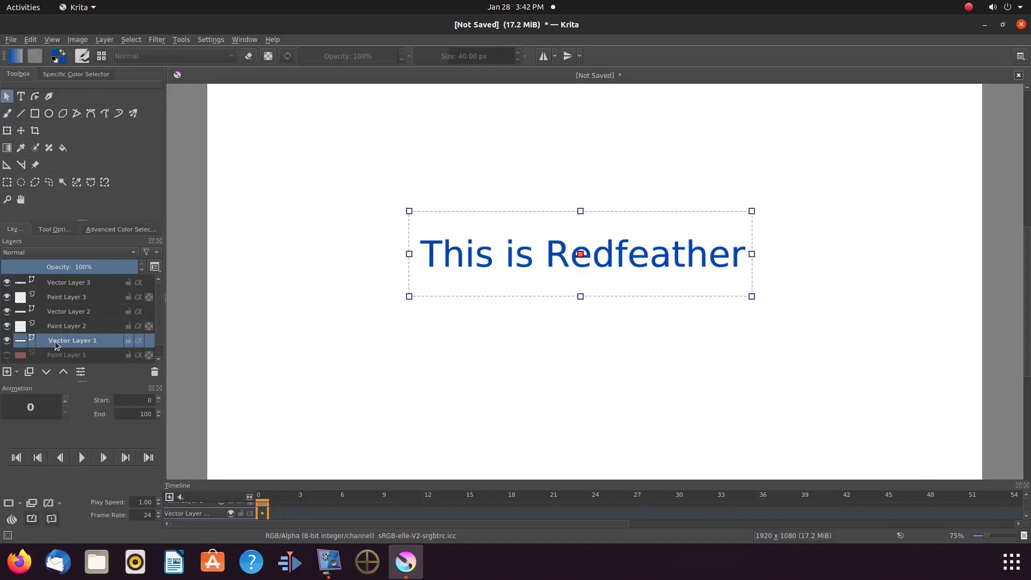
right_click(54, 340)
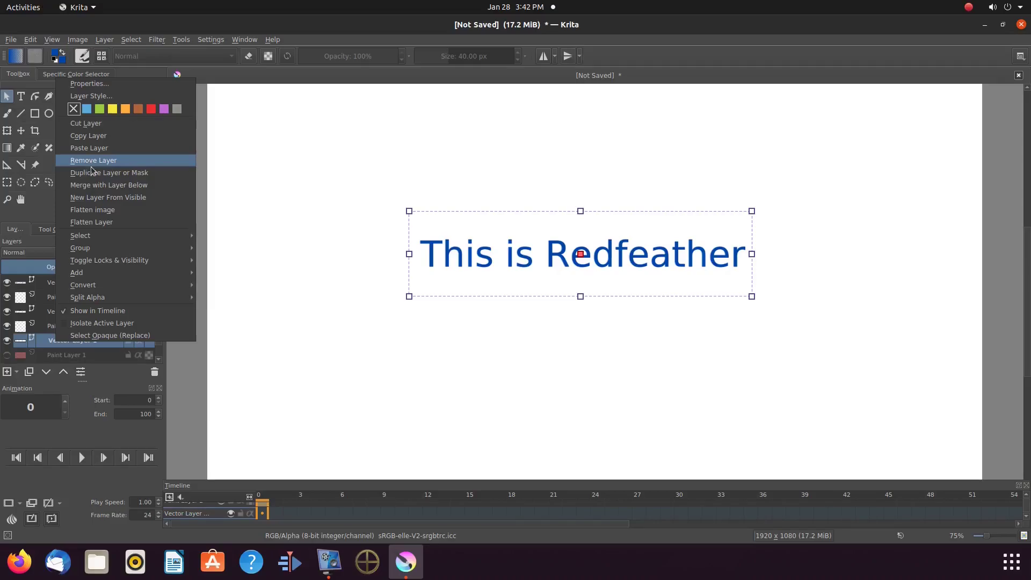
click(94, 185)
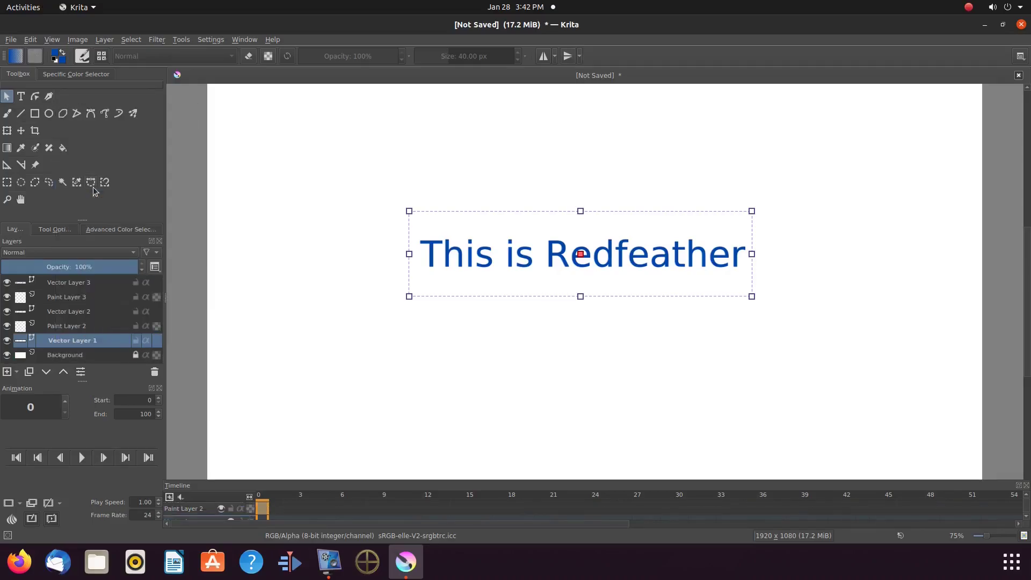
- Merge Vector Layer 2 down into Paint Layer 2 and Vector Layer 3 down into Paint Layer 3
click(59, 314)
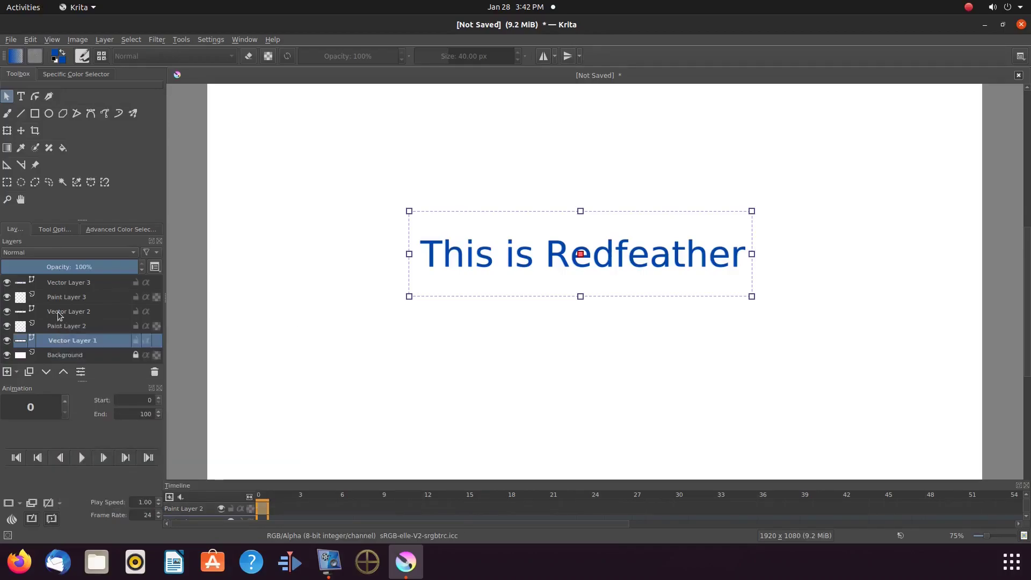
right_click(59, 315)
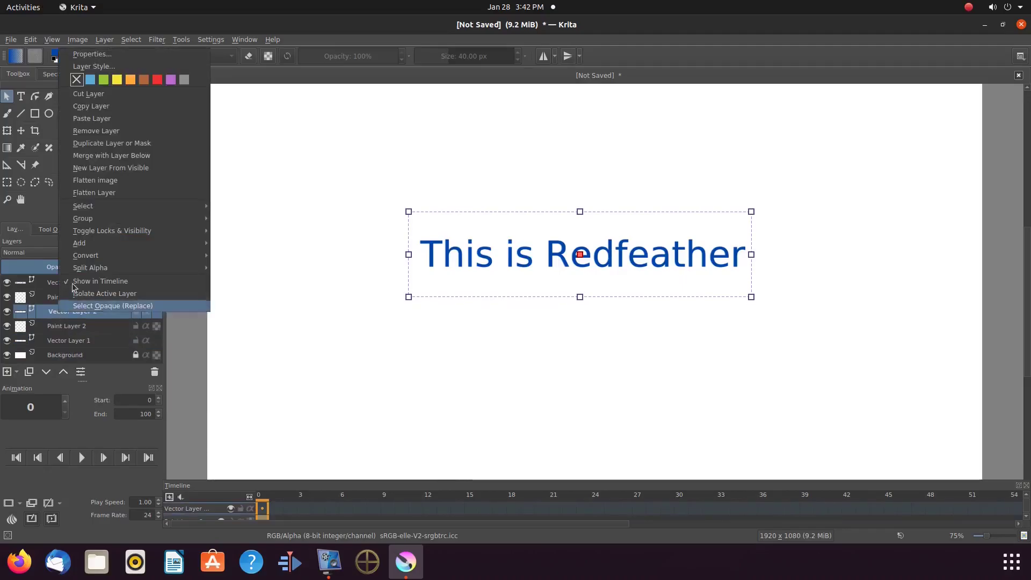
click(98, 155)
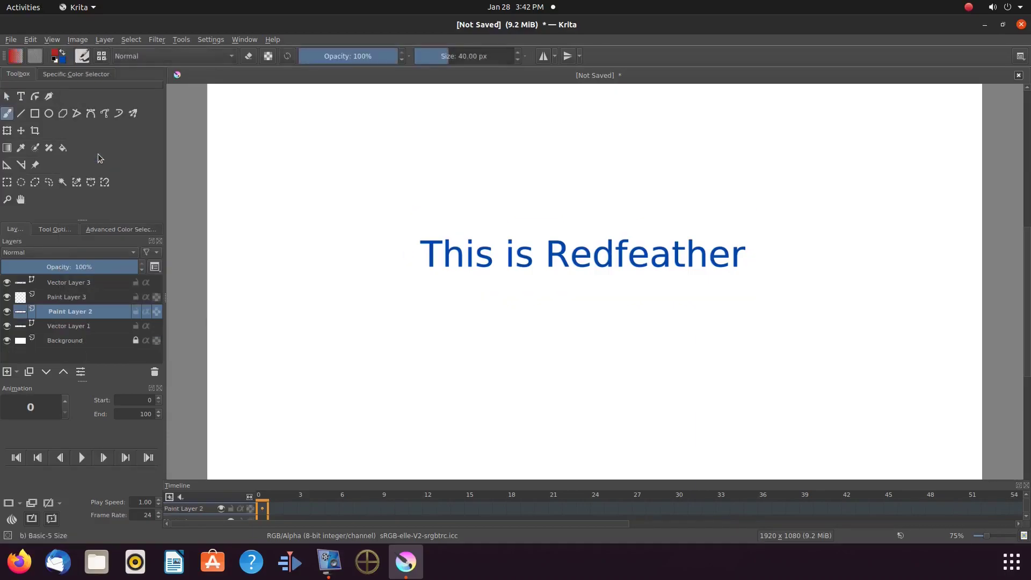
click(59, 288)
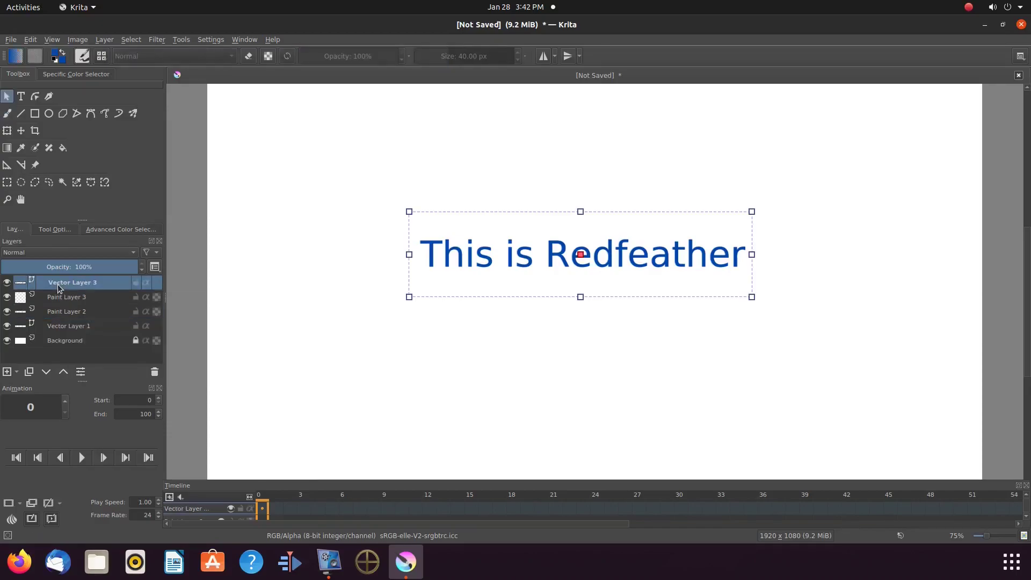
right_click(59, 288)
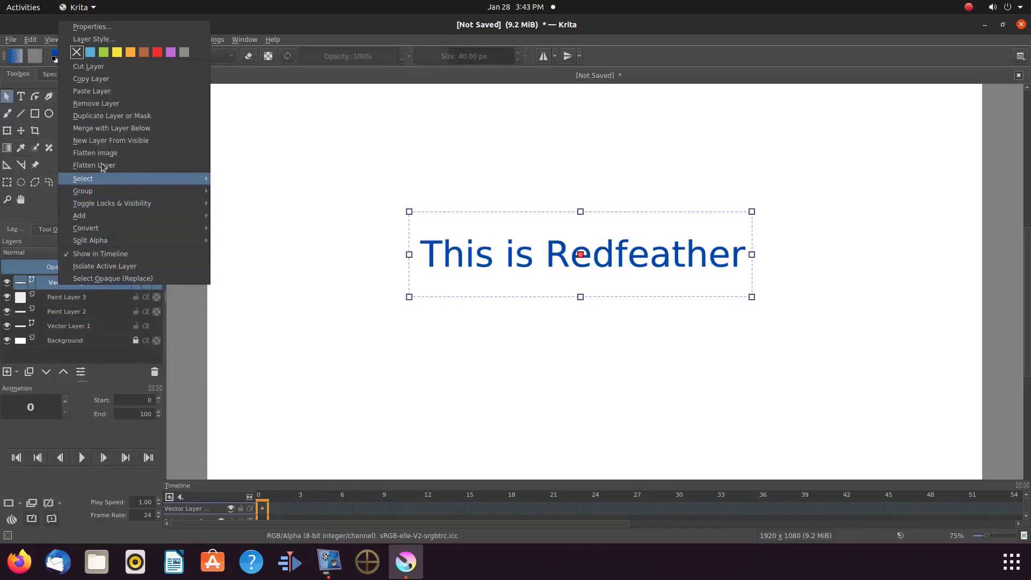
click(106, 132)
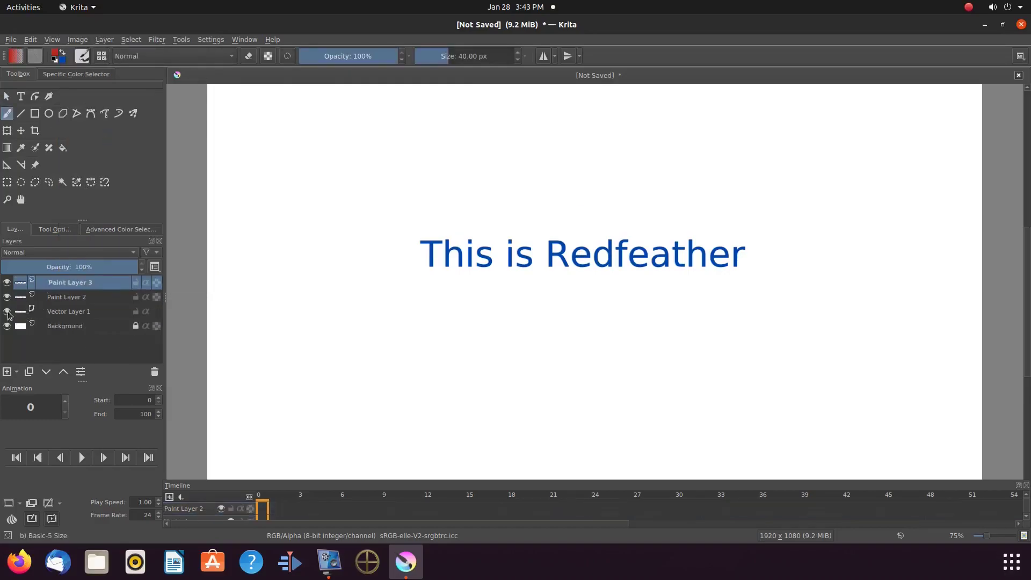
- Hide Paint Layer 2 and Paint Layer 3, toggle Vector Layer 1's visibility off and on, and select Vector Layer 1
click(67, 311)
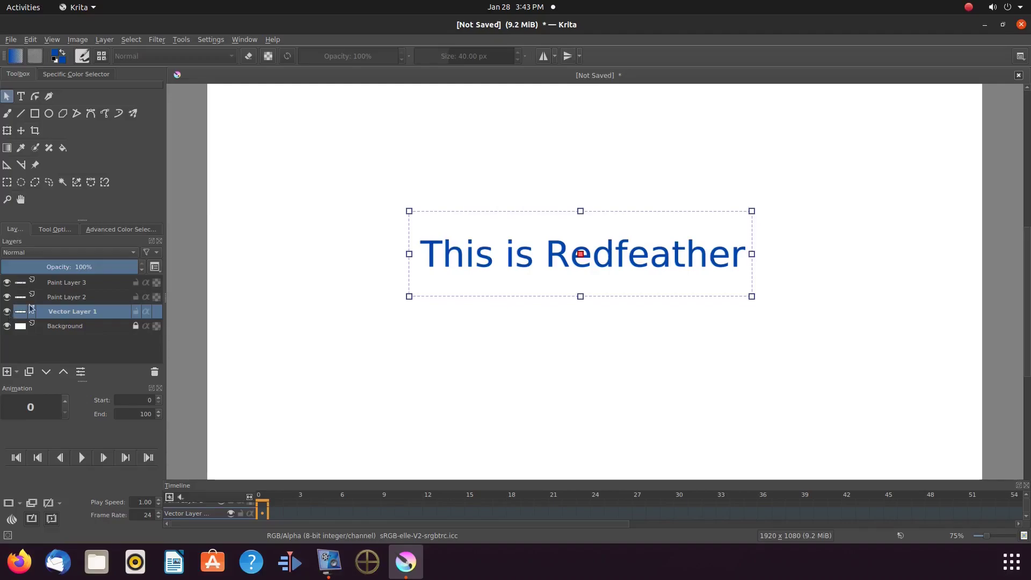
click(66, 300)
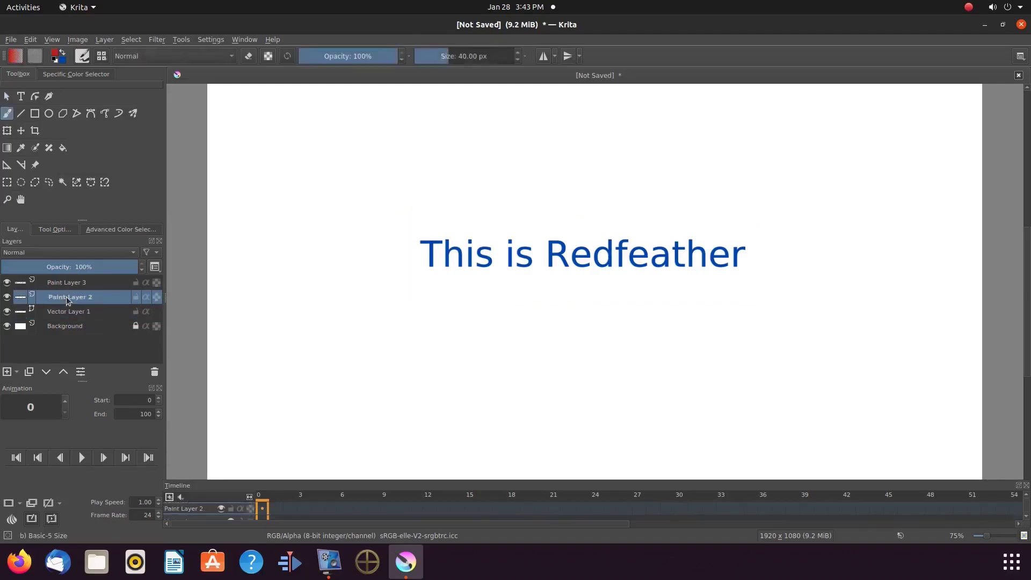
click(8, 297)
click(7, 282)
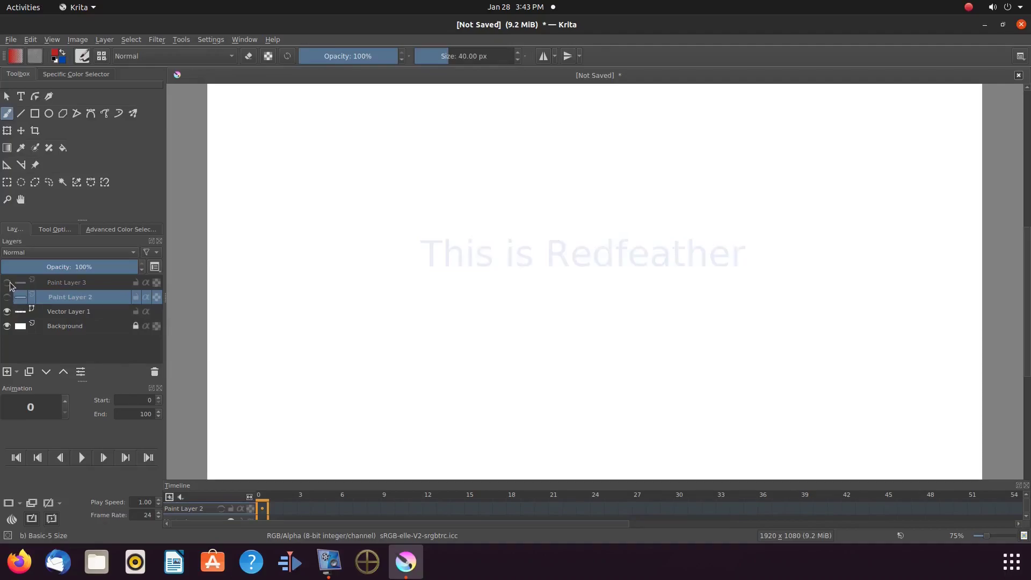
click(8, 314)
click(8, 314)
click(8, 314)
click(7, 314)
click(21, 312)
- Undo the last three layer merges so the vector layers are separate from the paint layers again
click(30, 39)
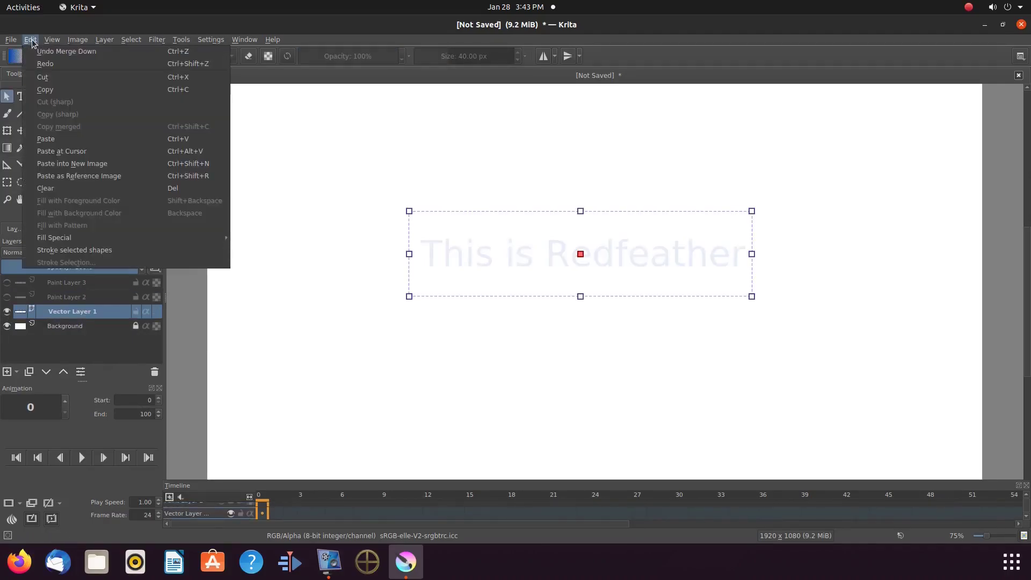
click(44, 52)
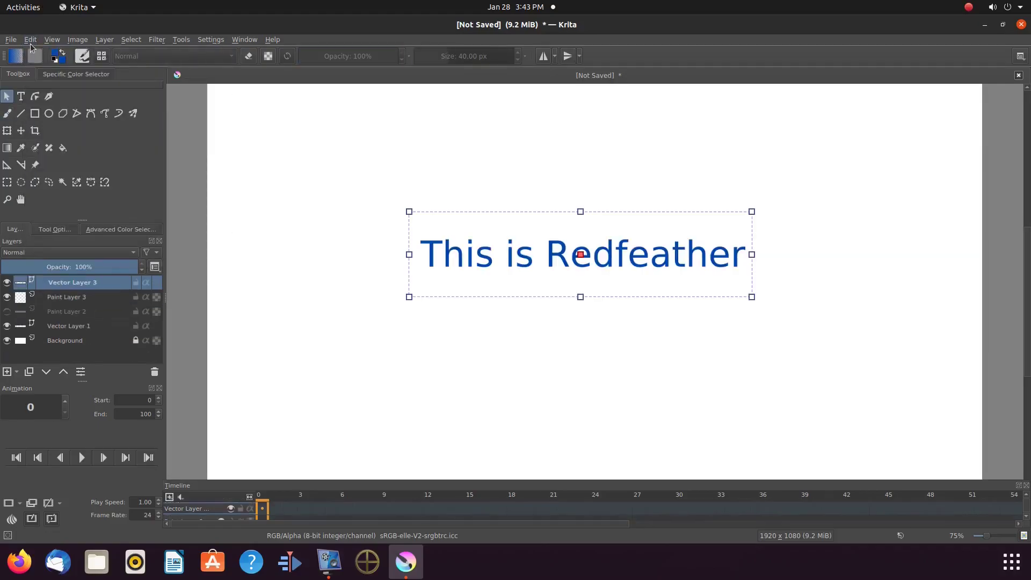
click(30, 40)
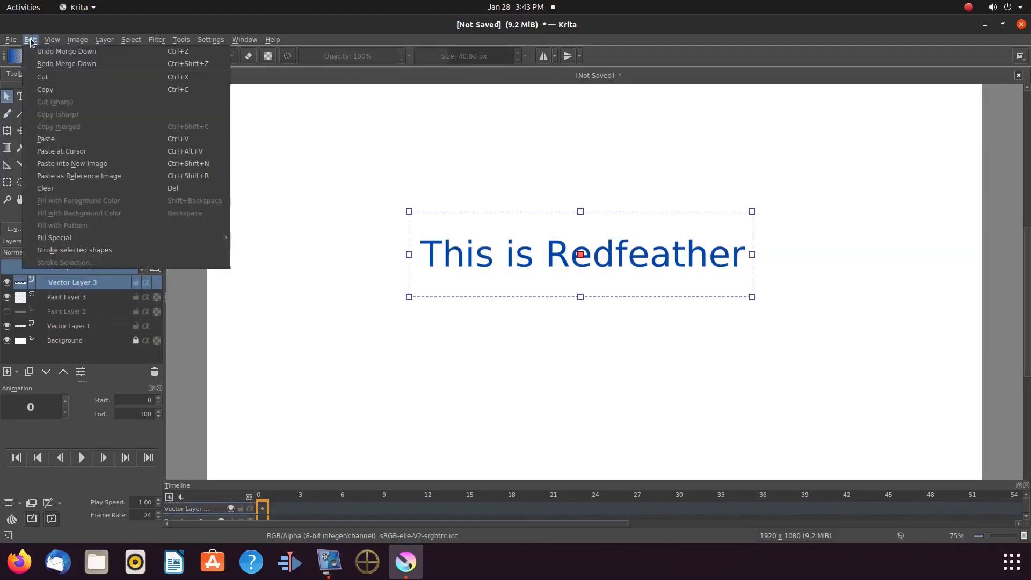
click(47, 54)
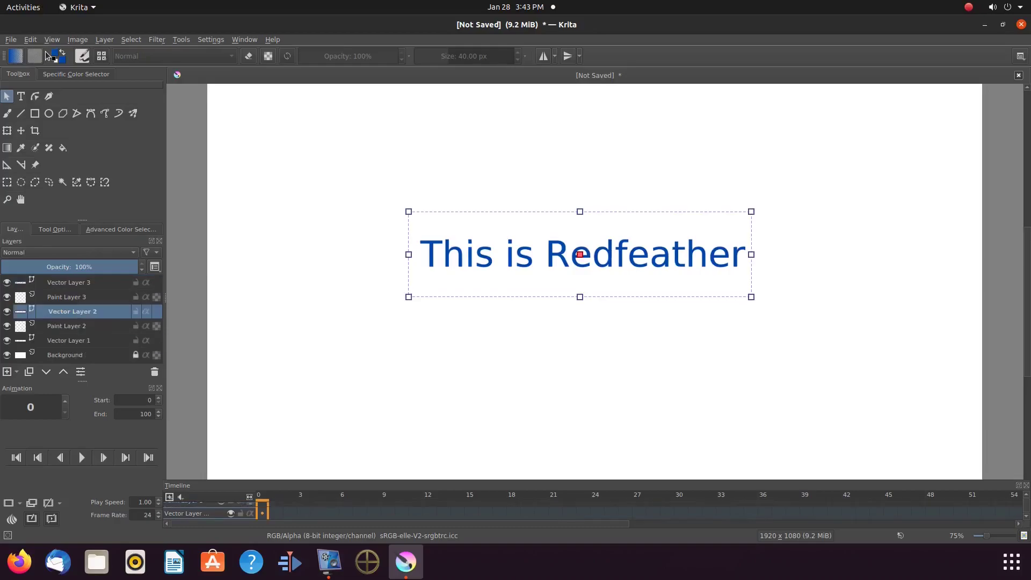
click(30, 40)
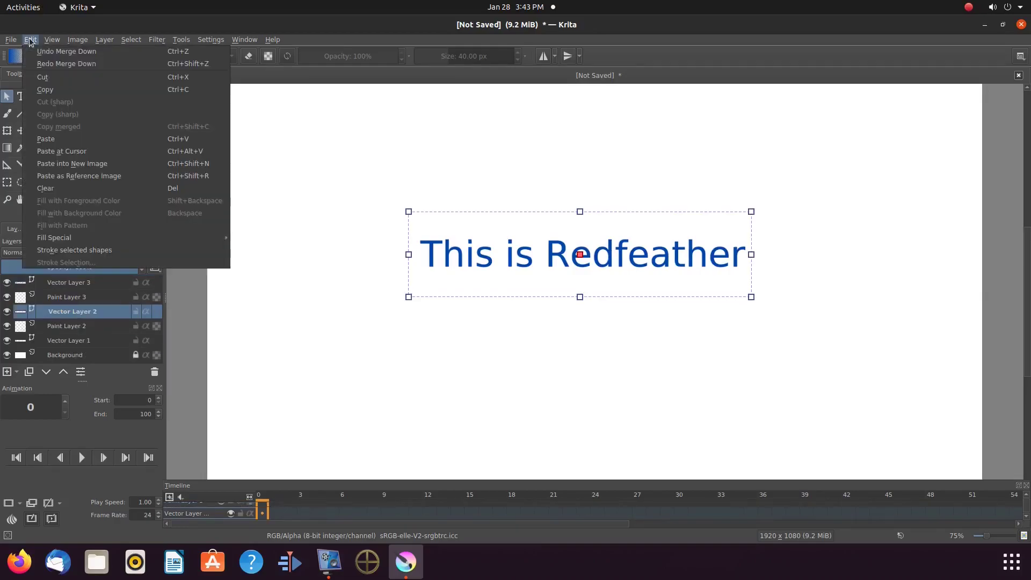
click(55, 56)
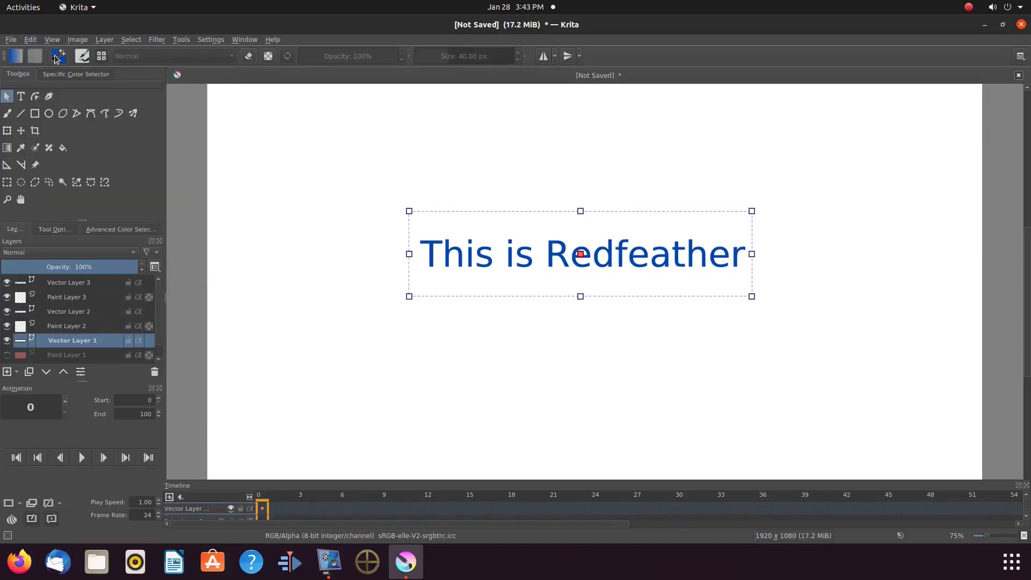
- Show the red Paint Layer 1 and merge Vector Layer 1 down into it
click(6, 356)
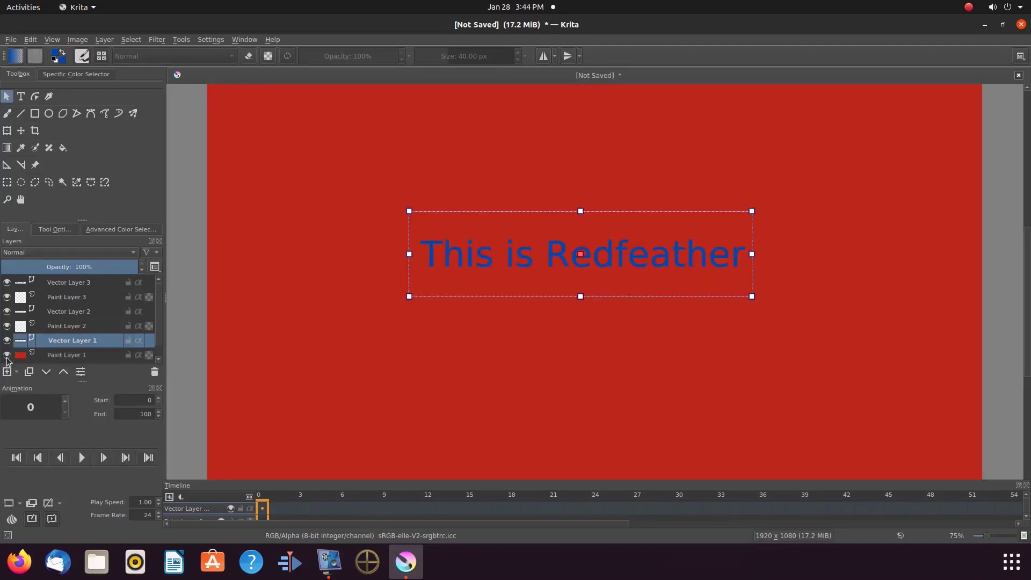
right_click(56, 340)
click(92, 317)
- Merge Vector Layer 2 down into Paint Layer 2 and Vector Layer 3 down into Paint Layer 3
click(70, 311)
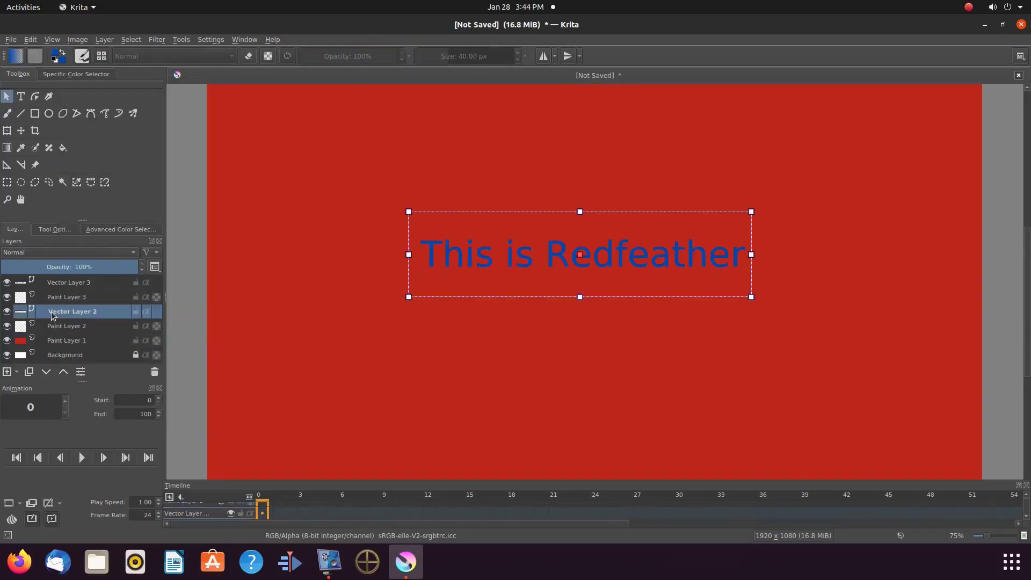
right_click(54, 312)
click(91, 155)
click(66, 283)
right_click(66, 283)
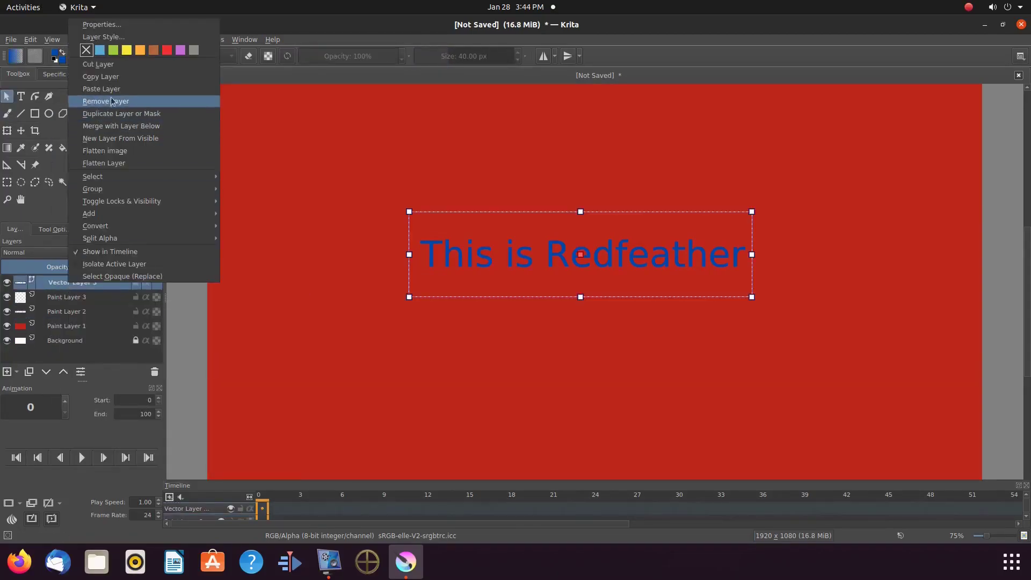
click(91, 123)
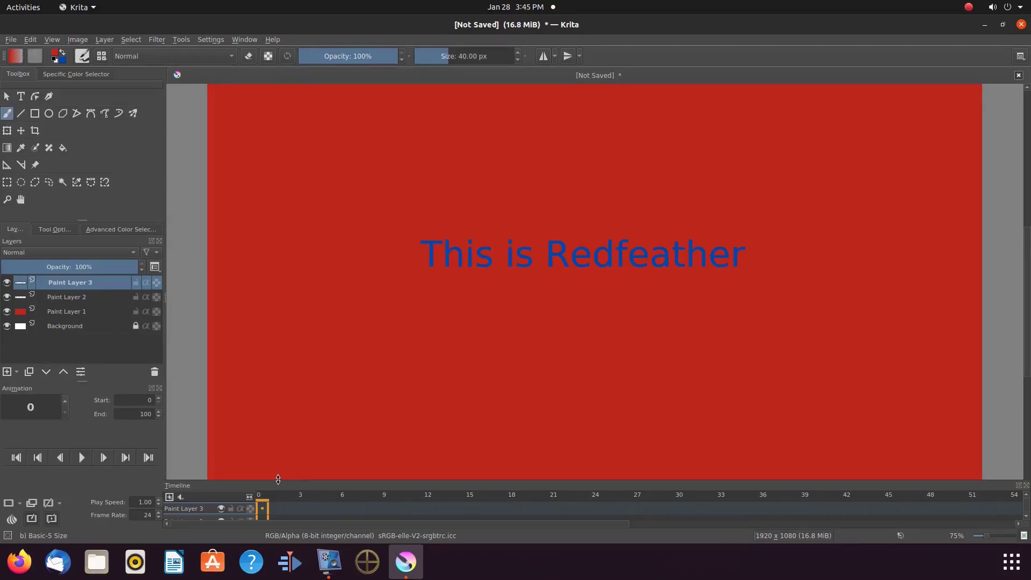
- Enlarge the timeline until all four layer rows show, and hide Paint Layer 2 and Paint Layer 1
drag(279, 479, 281, 365)
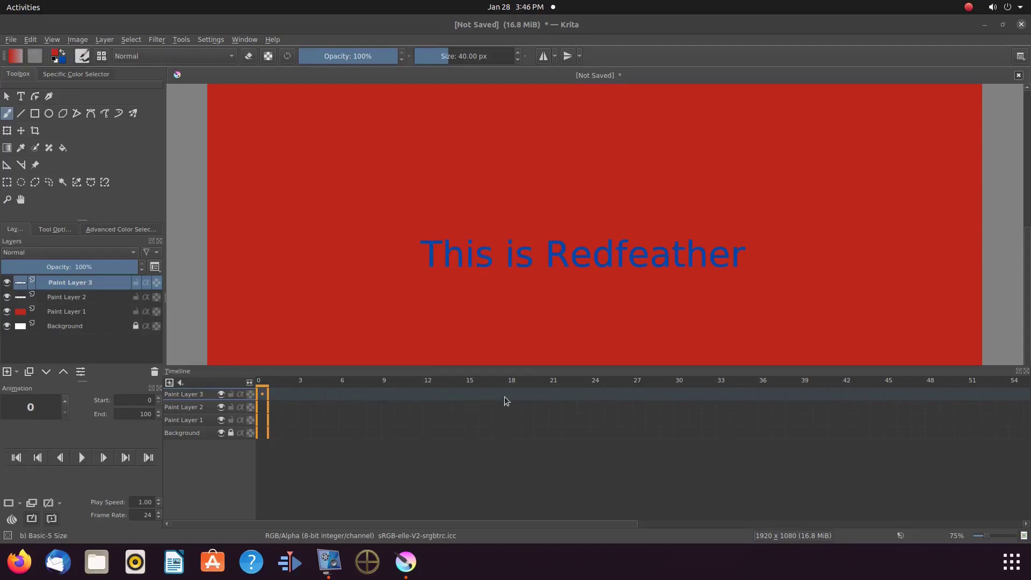
mouse_move(515, 397)
click(6, 299)
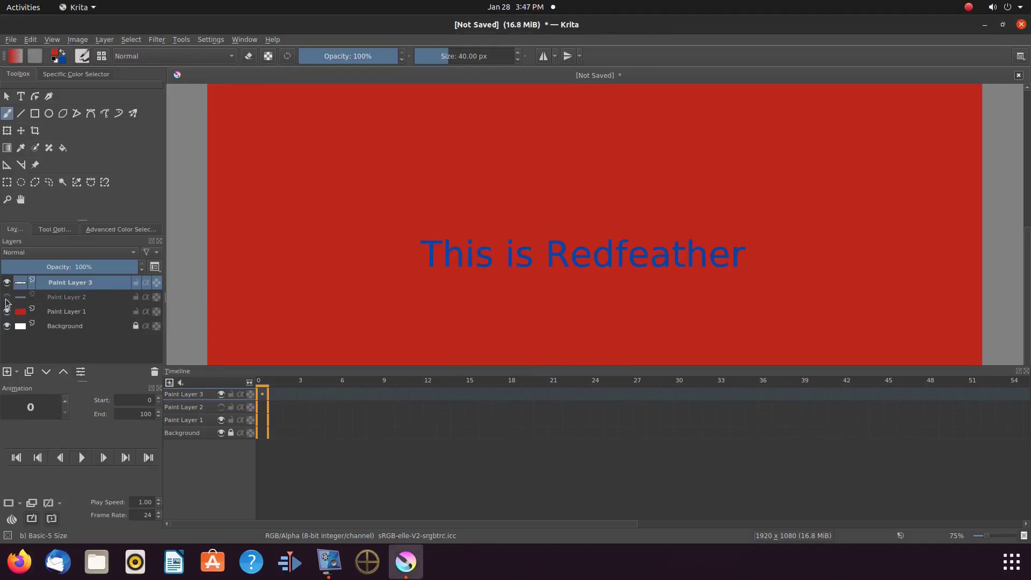
click(7, 311)
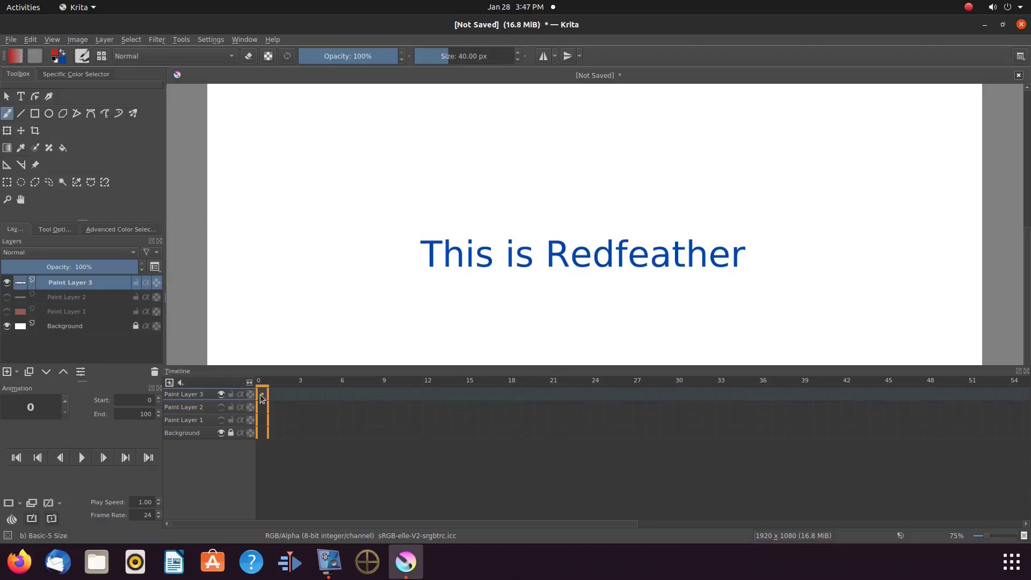
drag(264, 397, 268, 375)
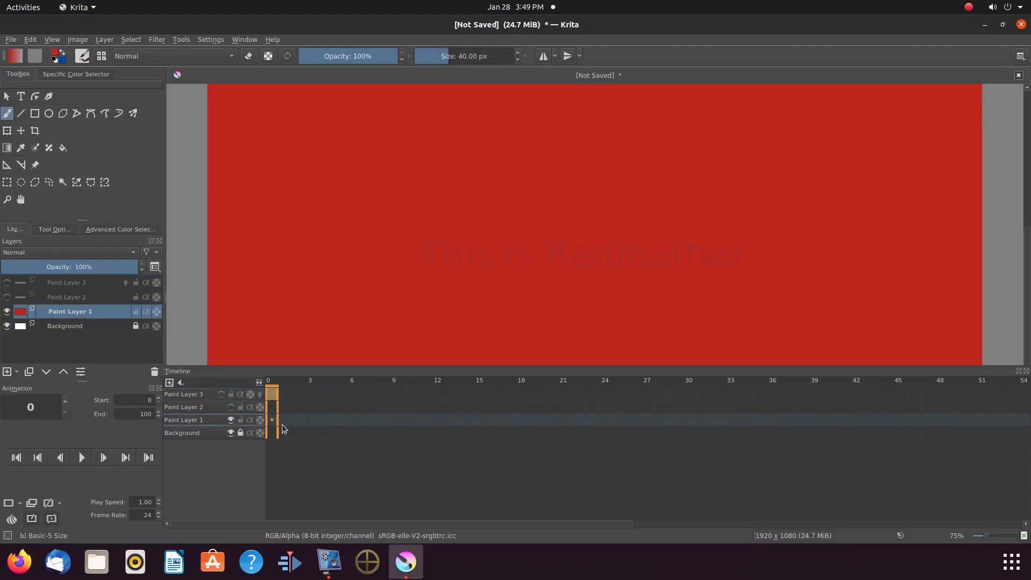
- Select frames 0 to 5 of Paint Layer 1 in the timeline and try to add an opacity keyframe
mouse_move(274, 423)
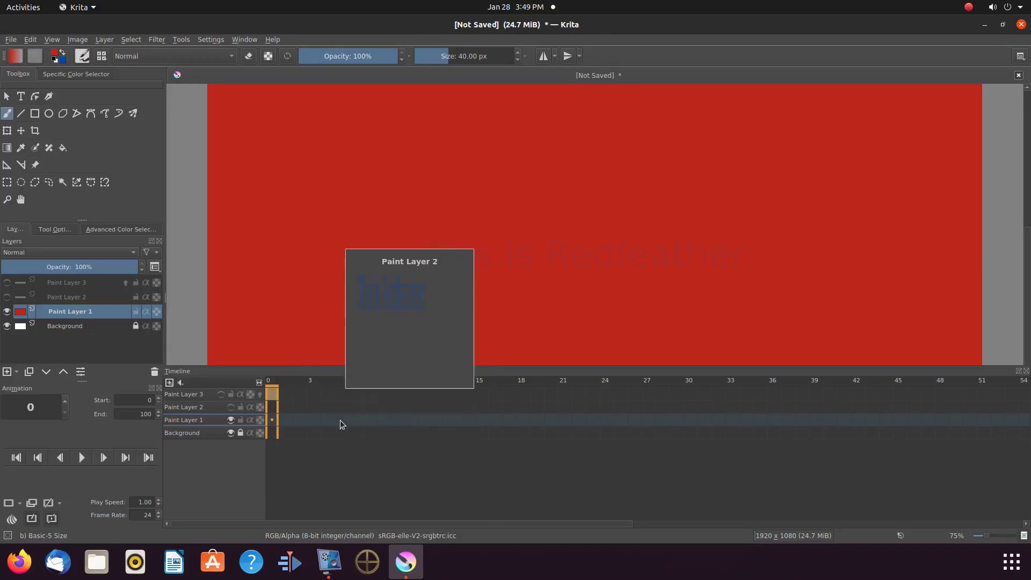
click(288, 419)
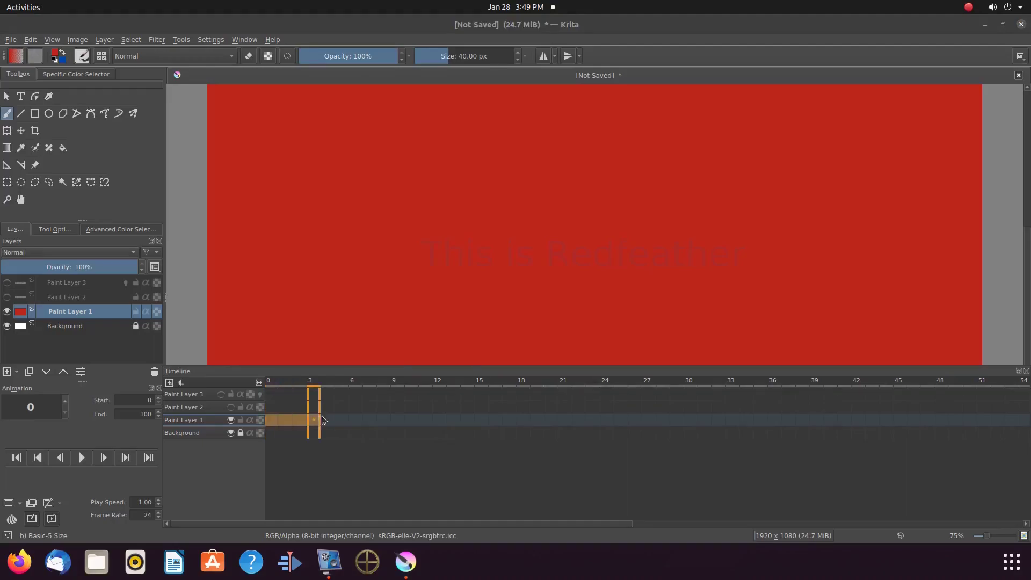
drag(322, 417, 344, 420)
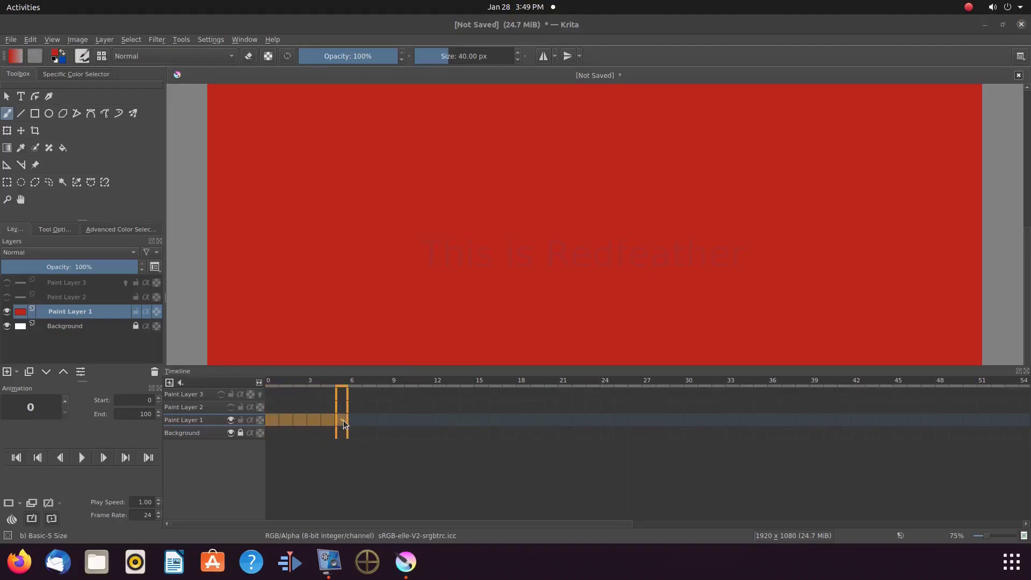
click(343, 419)
mouse_move(324, 424)
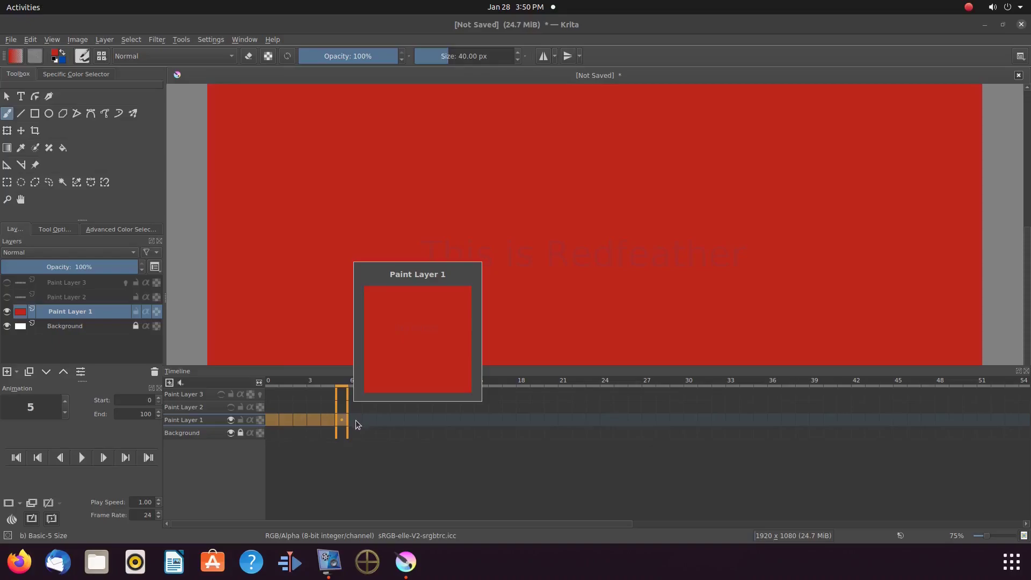
click(20, 506)
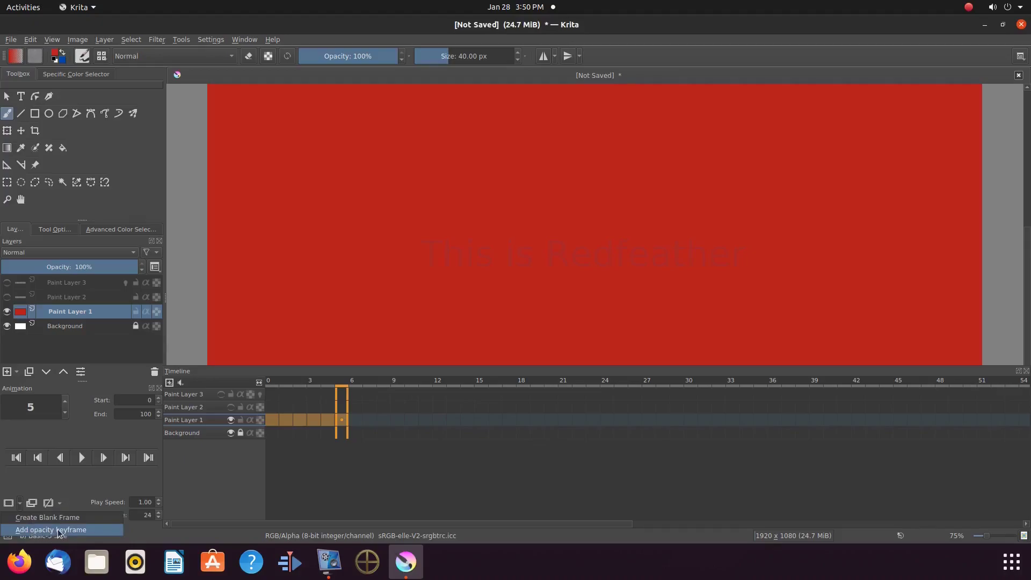
click(58, 530)
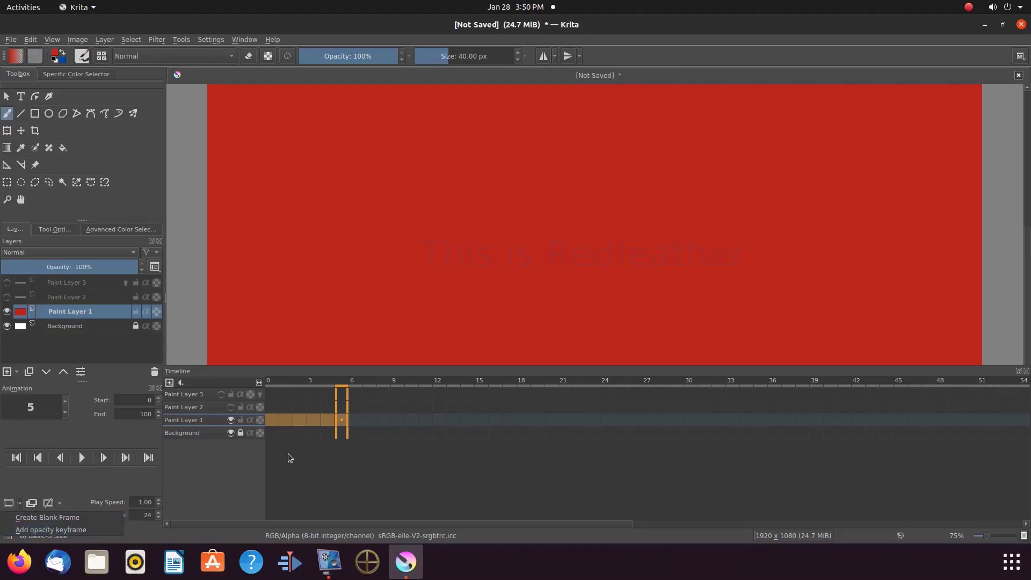
- Add an opacity keyframe to Paint Layer 1 at frame 6
click(352, 423)
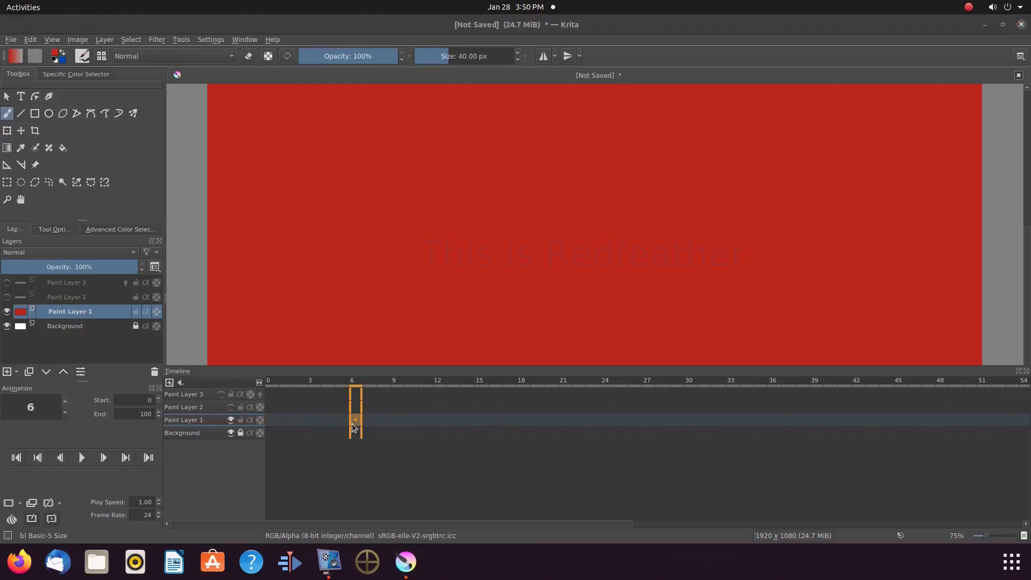
click(20, 505)
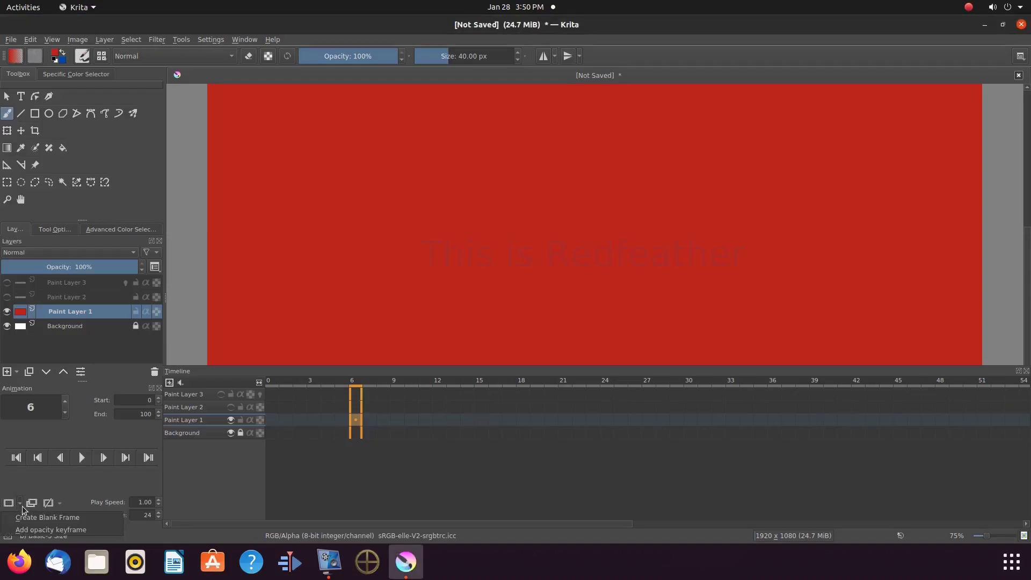
click(39, 529)
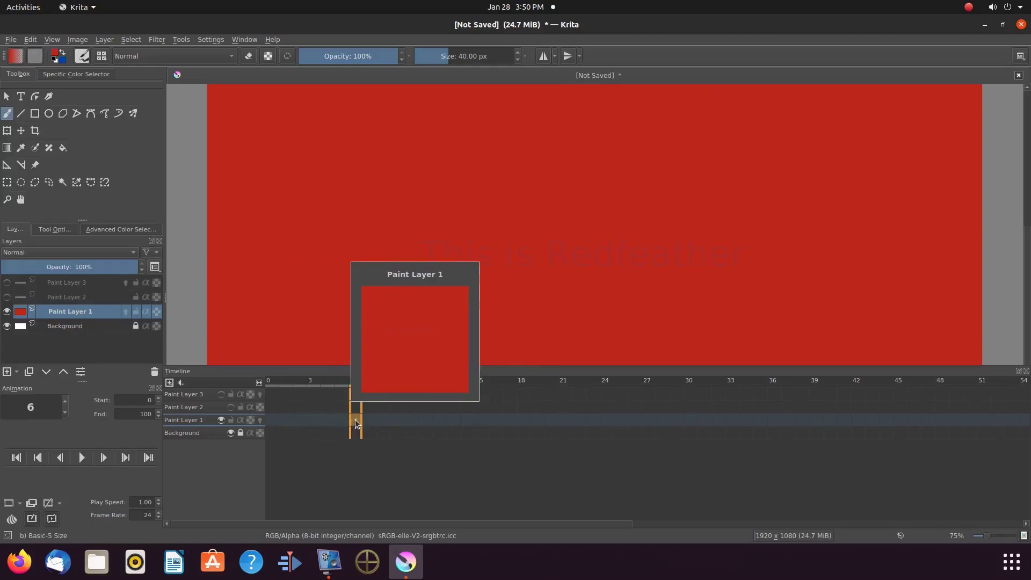
- Hide Paint Layer 1, show Paint Layer 2 and make it the active layer
click(7, 312)
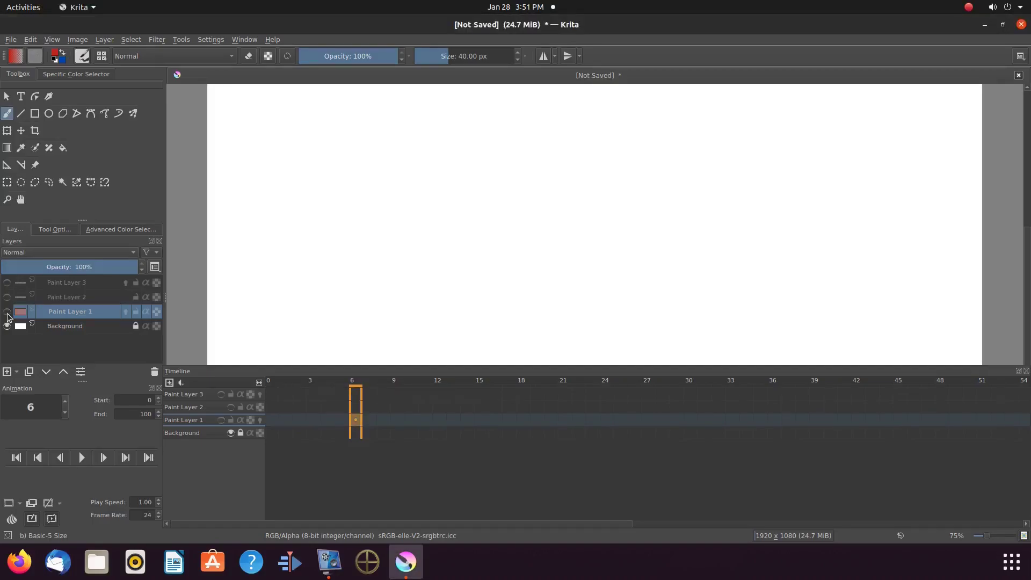
click(7, 297)
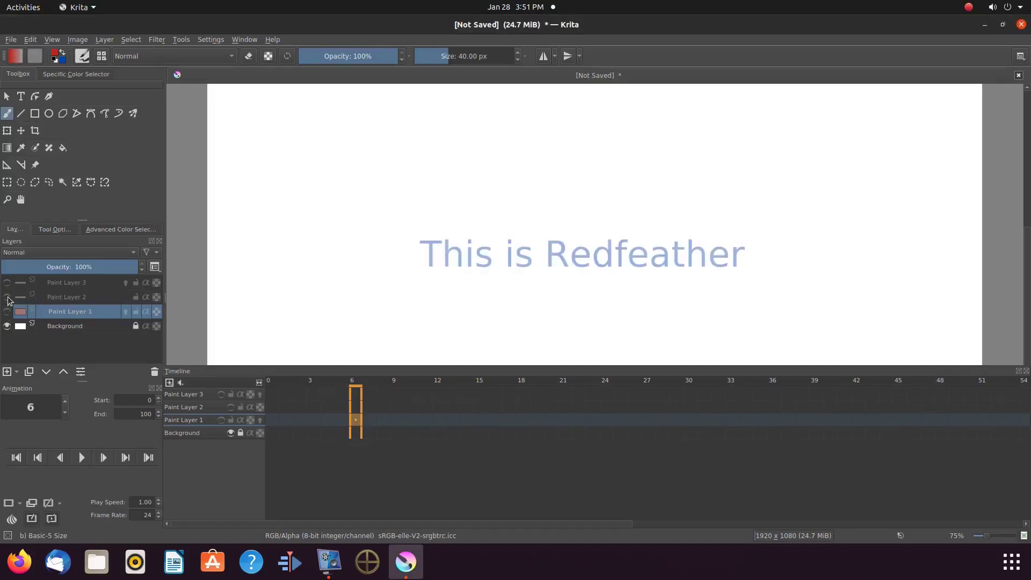
click(56, 297)
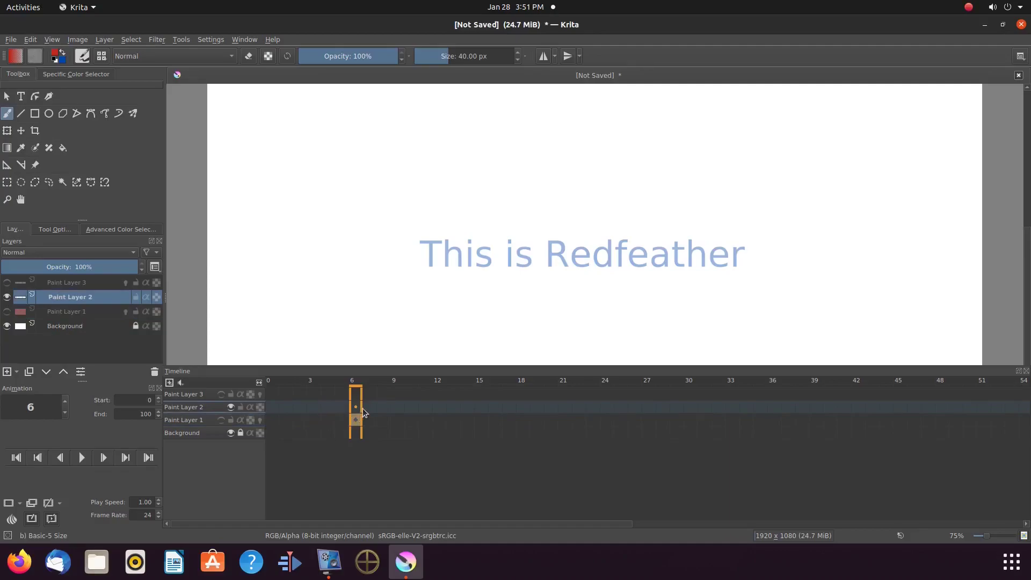
- Create duplicate frames on Paint Layer 2 at frames 7 to 11 and move the layer's frame 0 onto frame 11
mouse_move(357, 409)
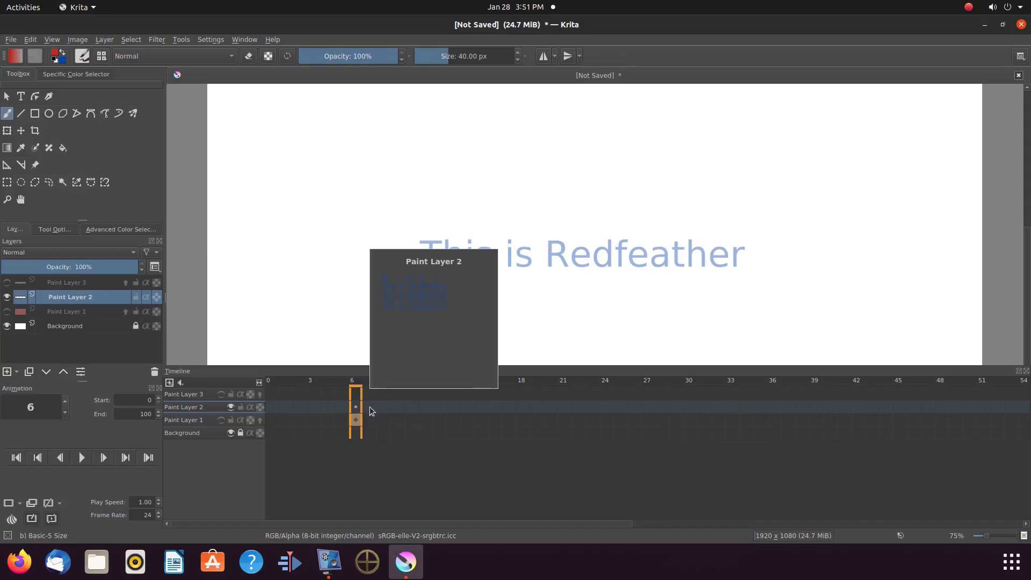
right_click(369, 407)
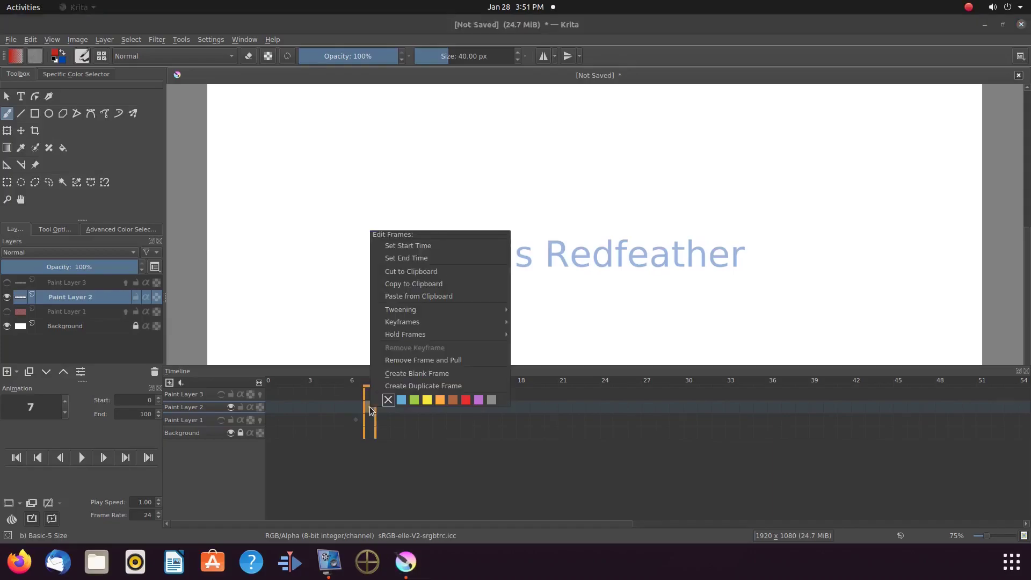
click(405, 386)
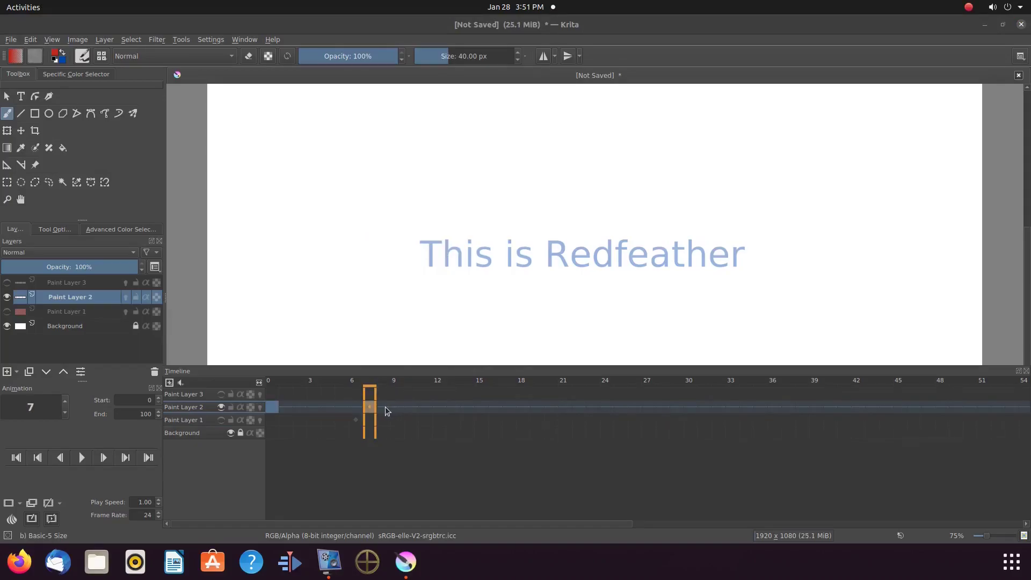
right_click(385, 408)
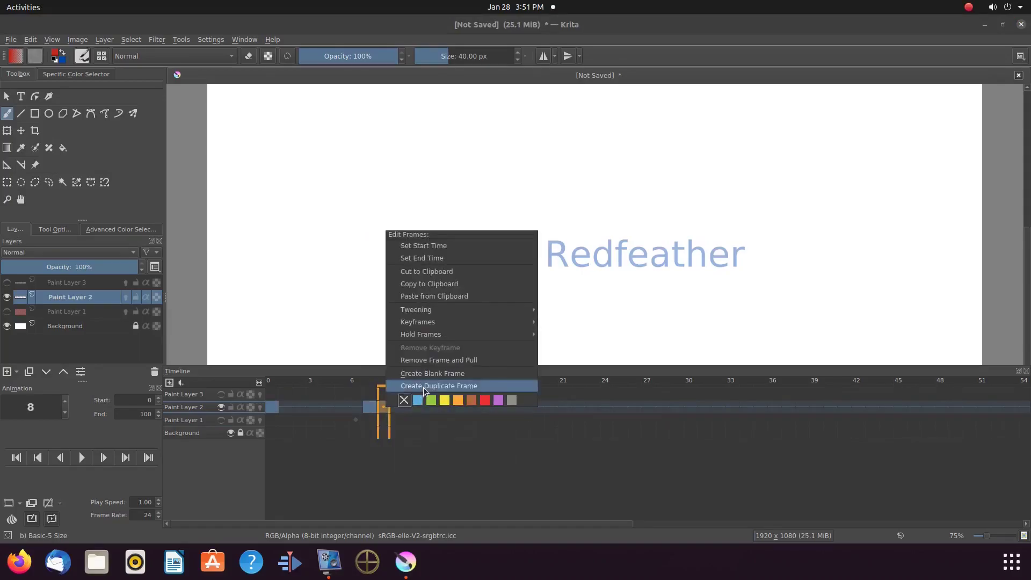
click(423, 387)
right_click(397, 408)
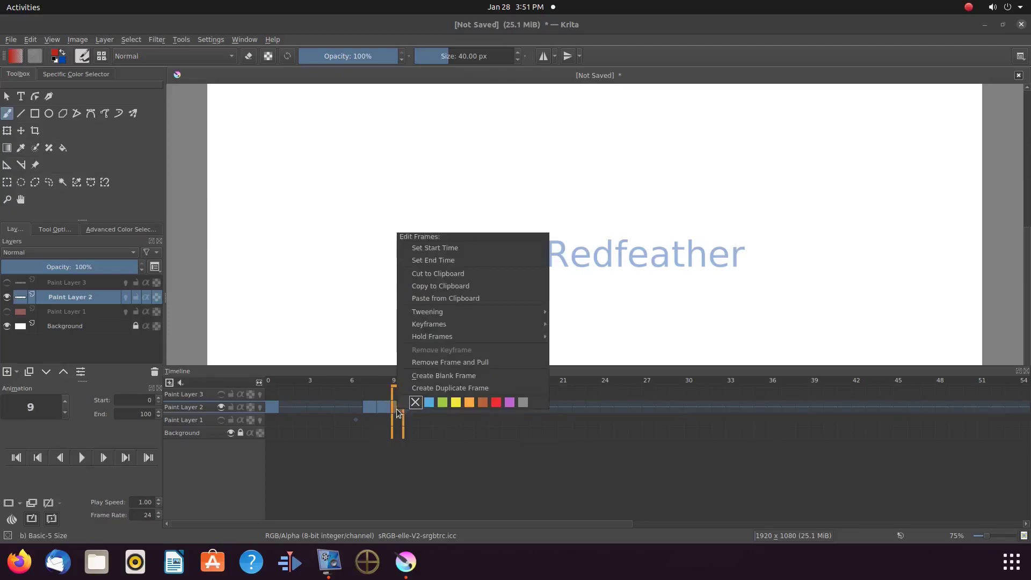
click(439, 392)
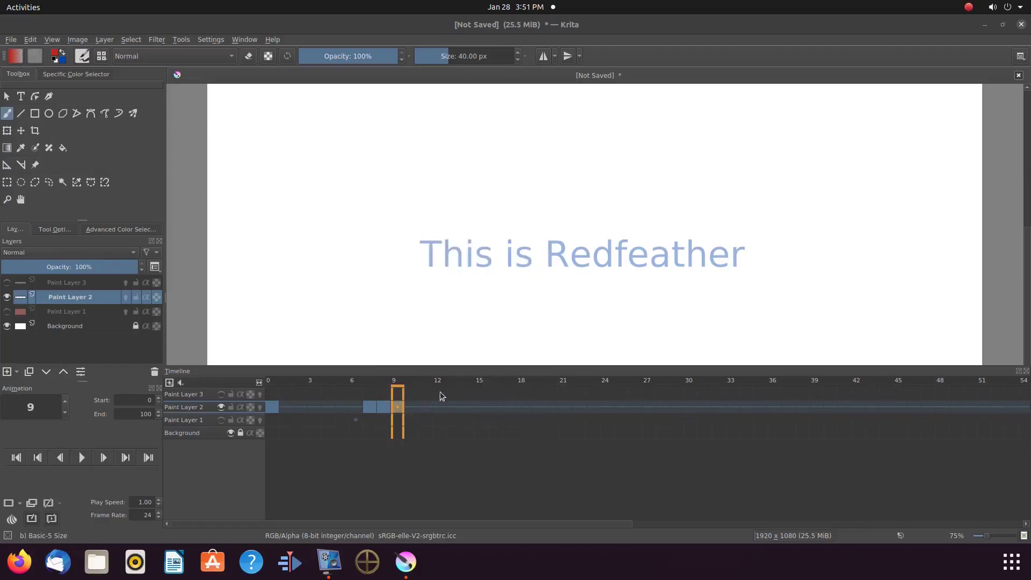
right_click(413, 408)
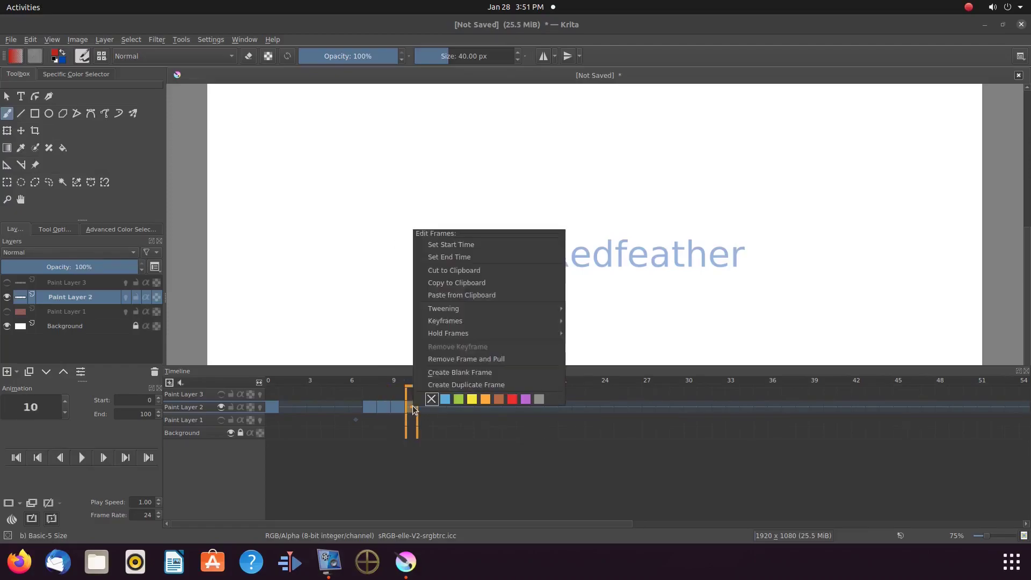
click(458, 387)
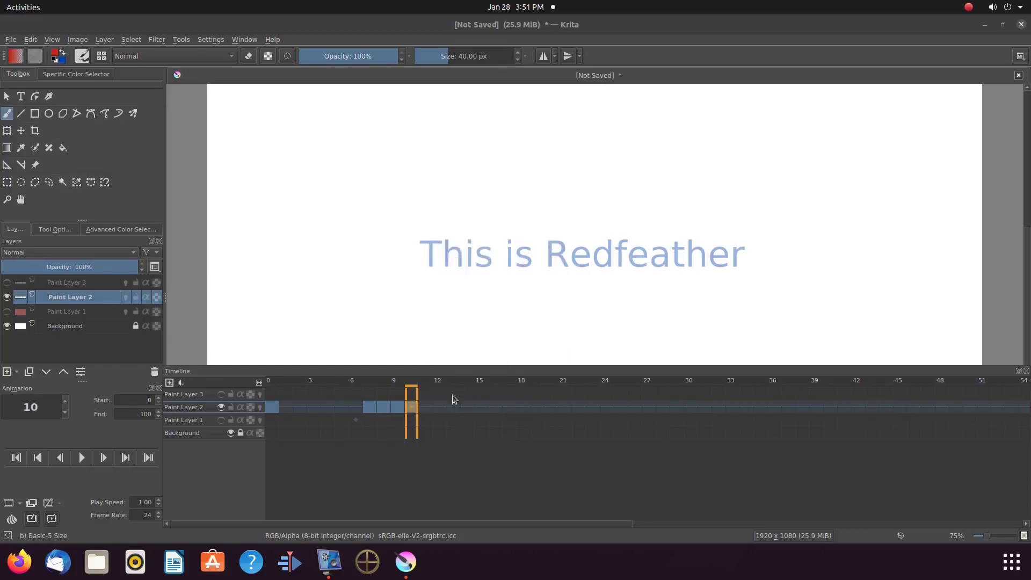
right_click(428, 413)
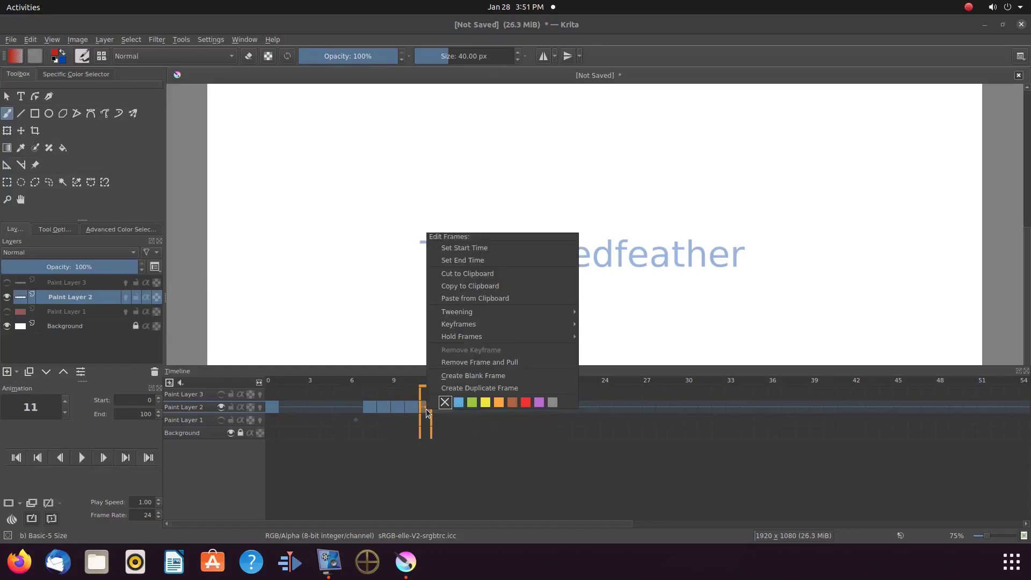
click(463, 387)
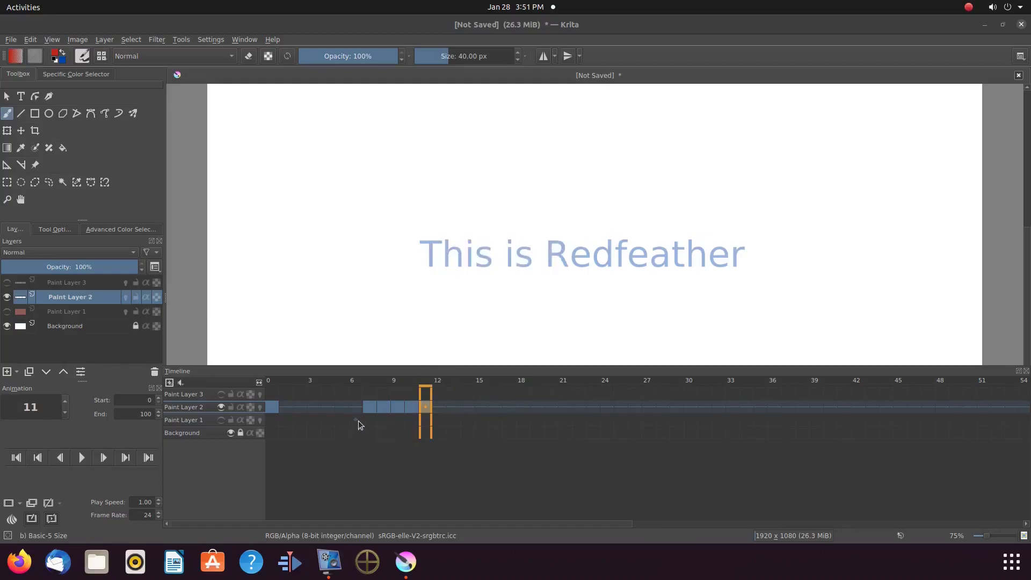
mouse_move(358, 420)
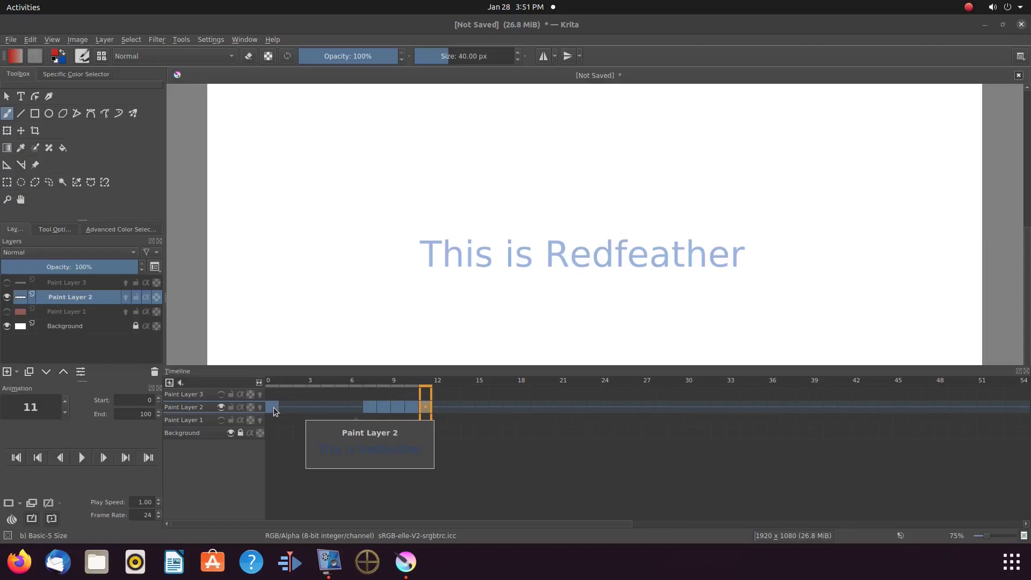
drag(273, 407, 428, 411)
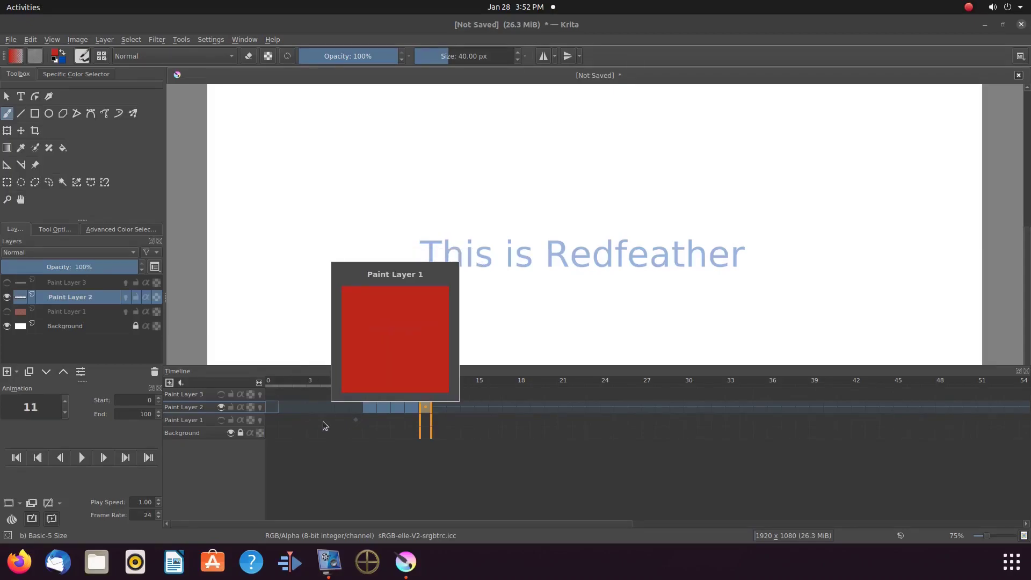
- Show Paint Layer 1 together with Paint Layer 2 and play the animation briefly as a preview
click(7, 313)
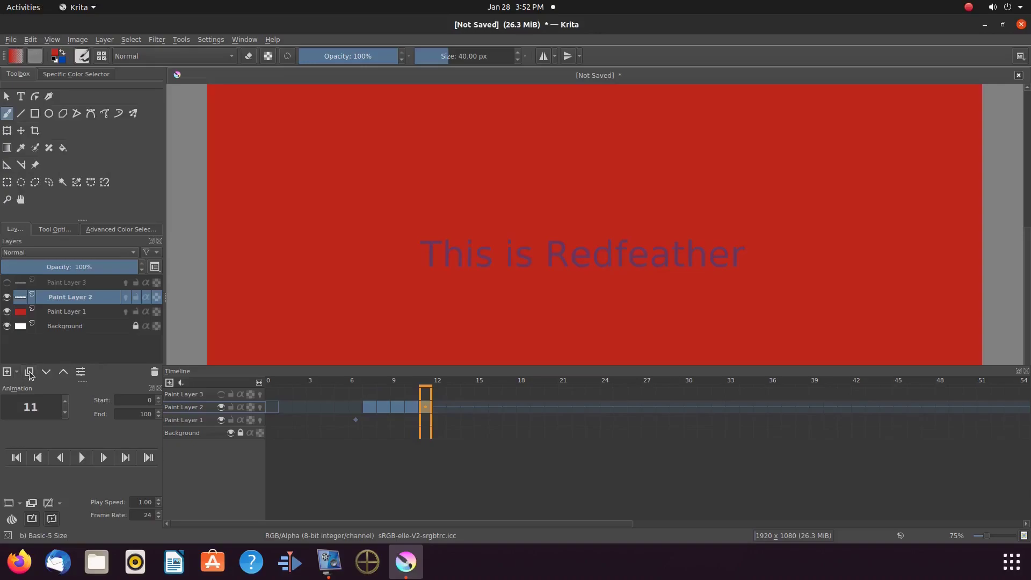
click(82, 458)
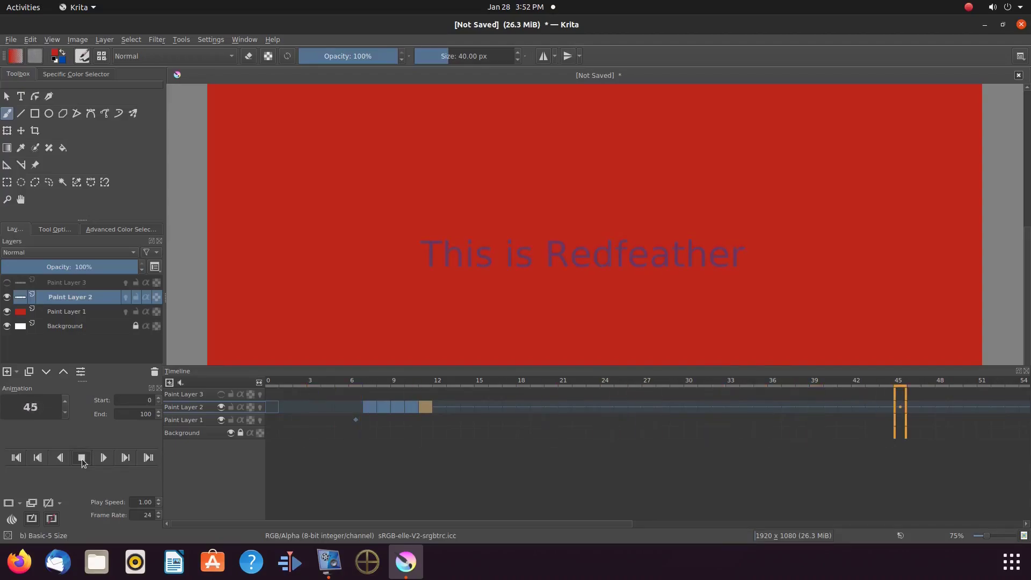
click(82, 459)
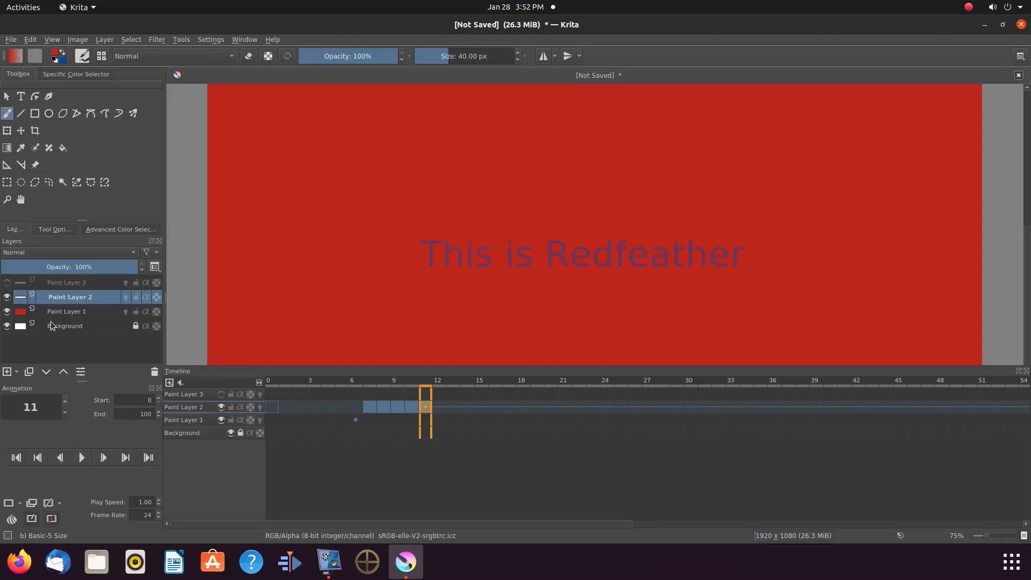
- Hide Paint Layer 1 and Paint Layer 2, and show Paint Layer 3
mouse_move(48, 308)
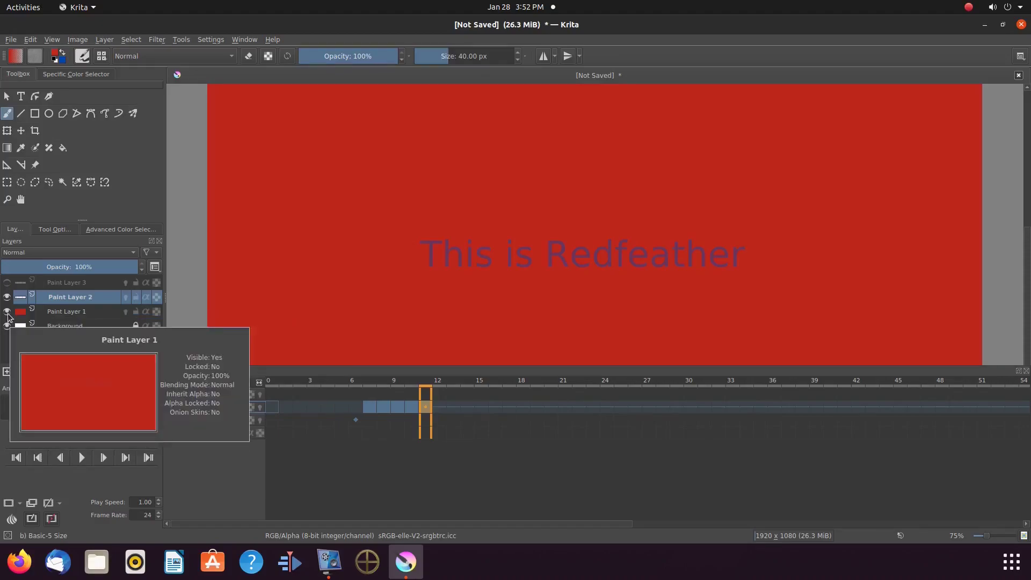
click(7, 311)
click(7, 298)
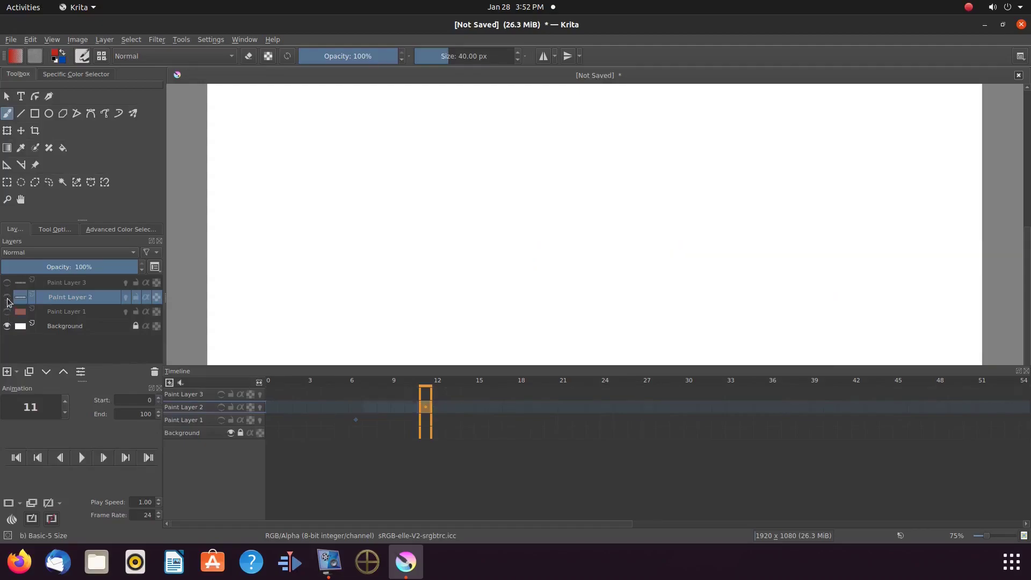
click(7, 284)
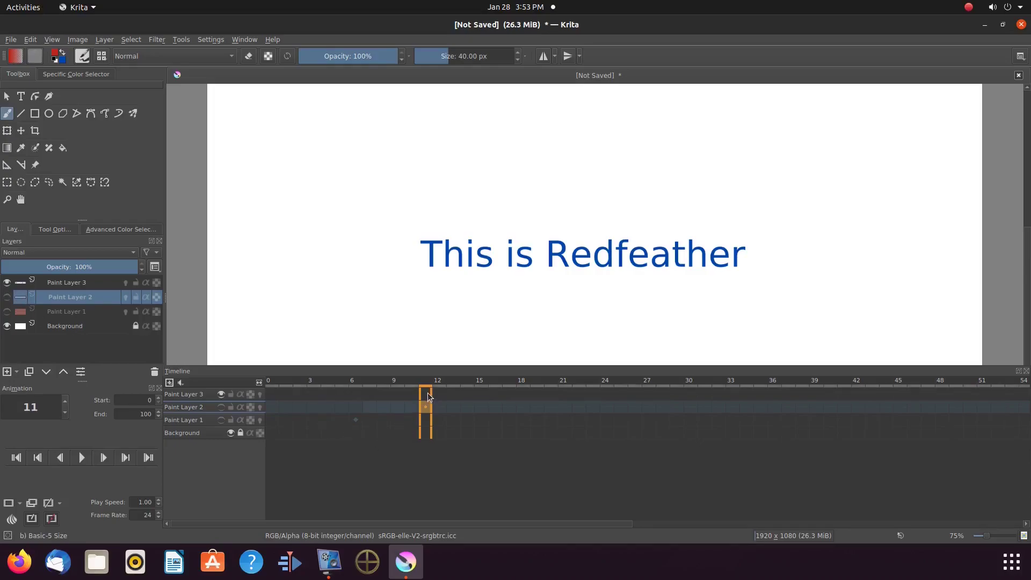
- Add an opacity keyframe to Paint Layer 3 at frame 11, above the last frame of Paint Layer 2
mouse_move(428, 396)
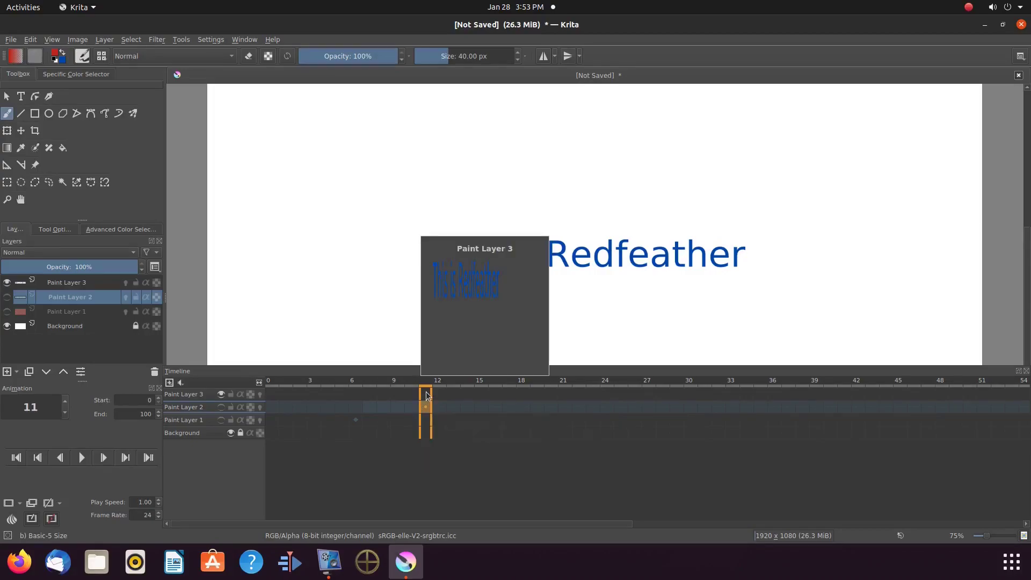
right_click(428, 395)
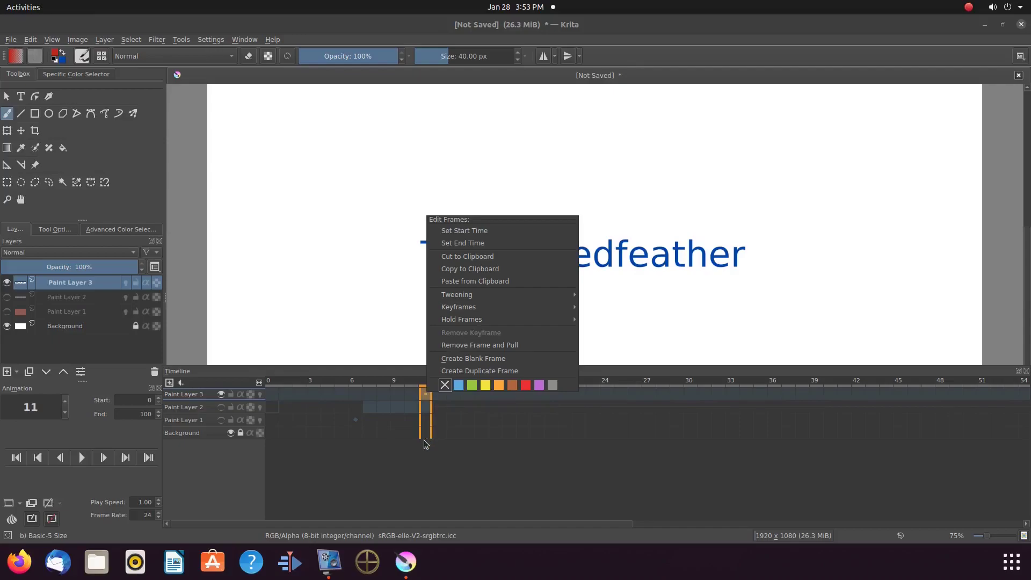
click(426, 400)
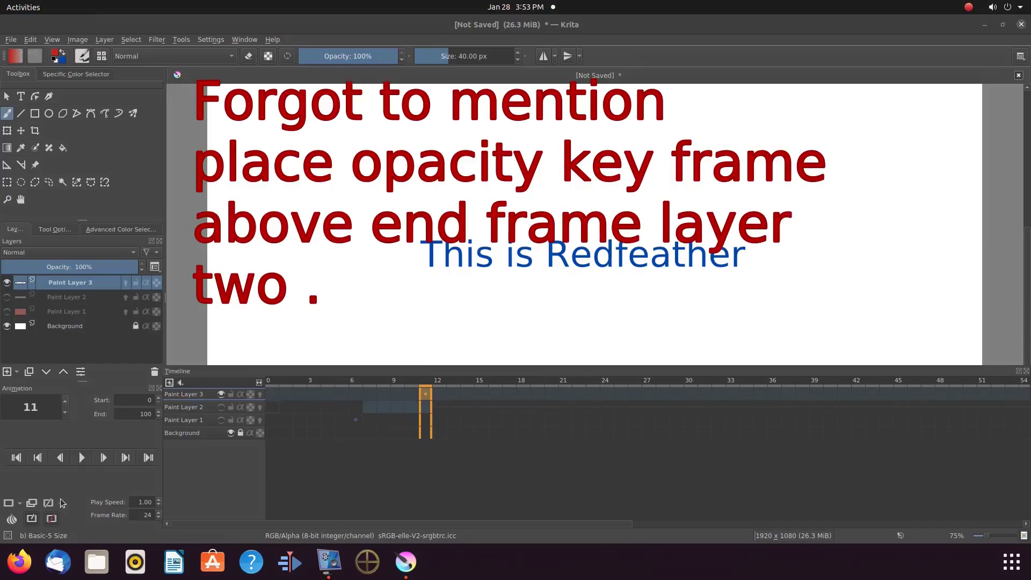
click(20, 505)
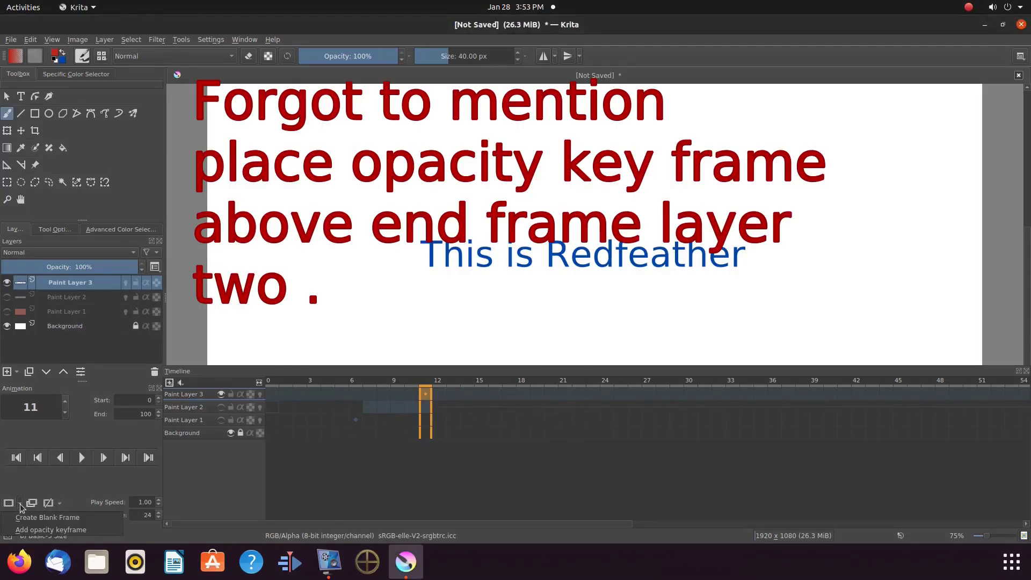
click(31, 530)
mouse_move(366, 433)
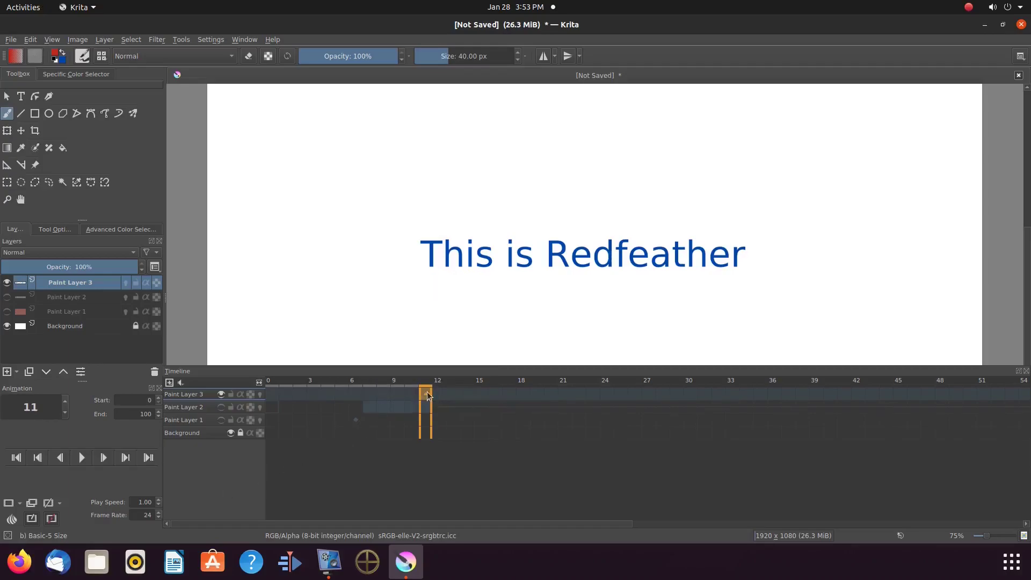
mouse_move(427, 392)
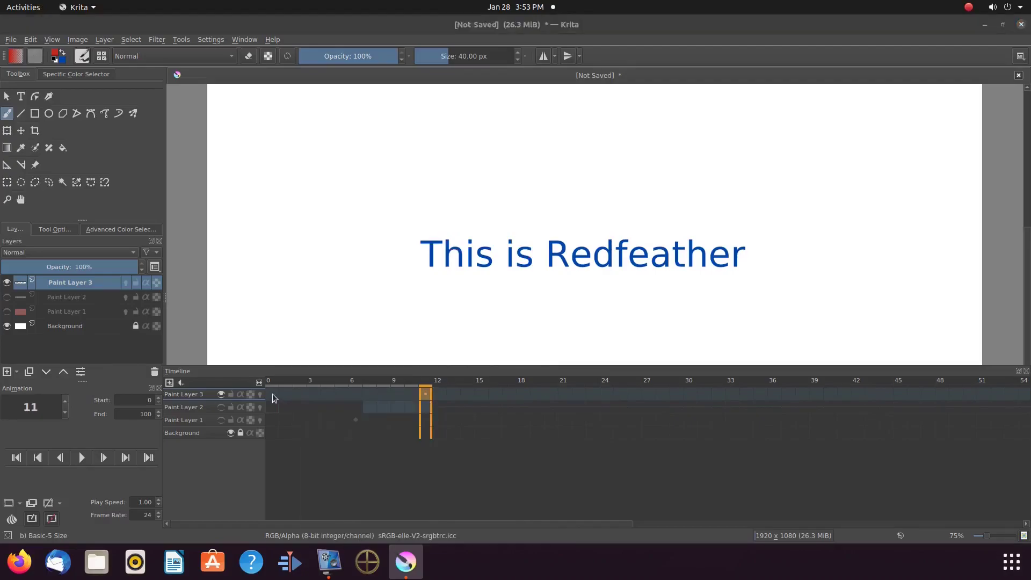
drag(273, 394, 438, 396)
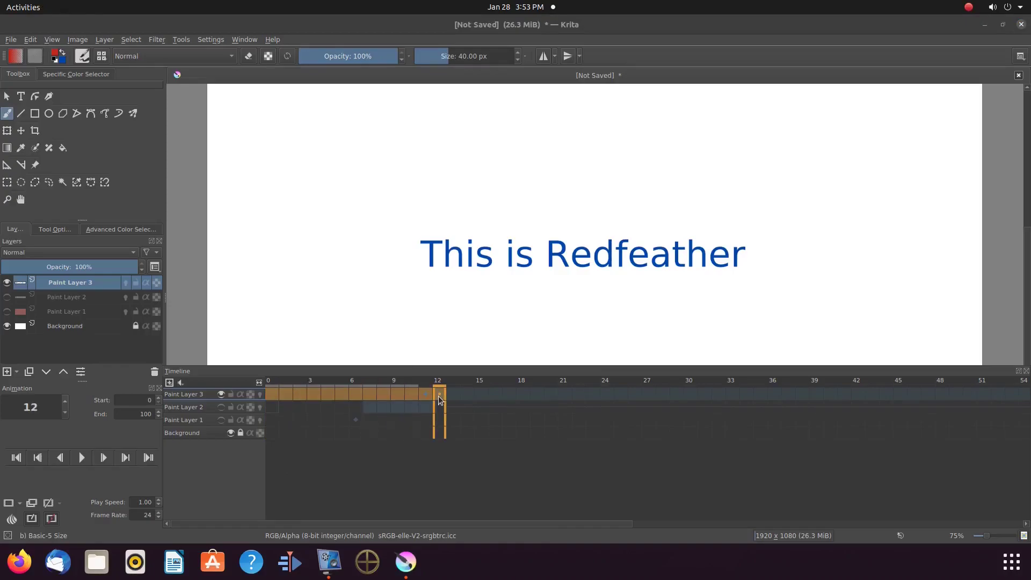
mouse_move(453, 431)
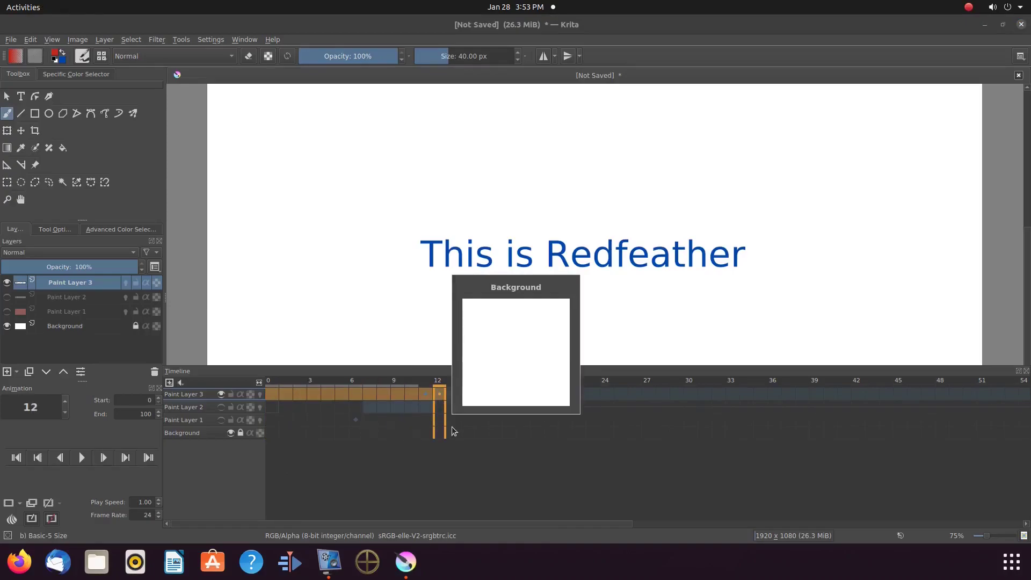
click(439, 397)
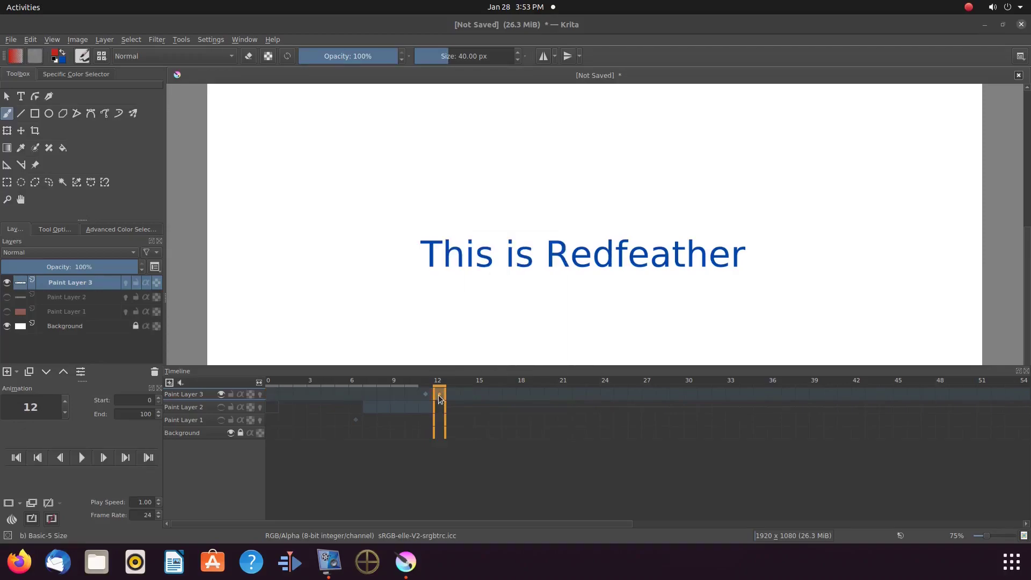
- Create duplicate frames on Paint Layer 3 at frames 13 to 17 and move the layer's frame 0 to frame 18
mouse_move(428, 397)
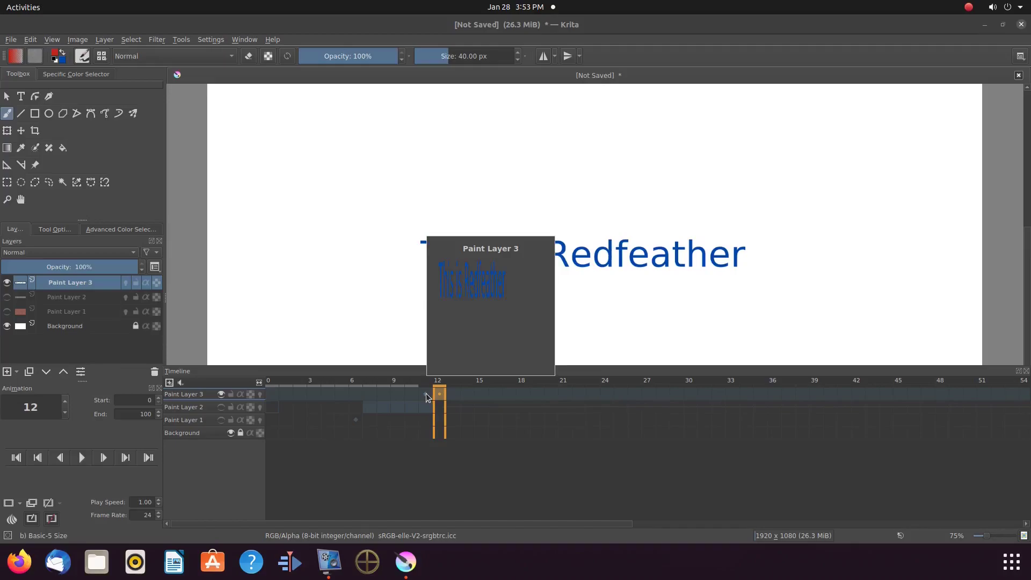
right_click(454, 395)
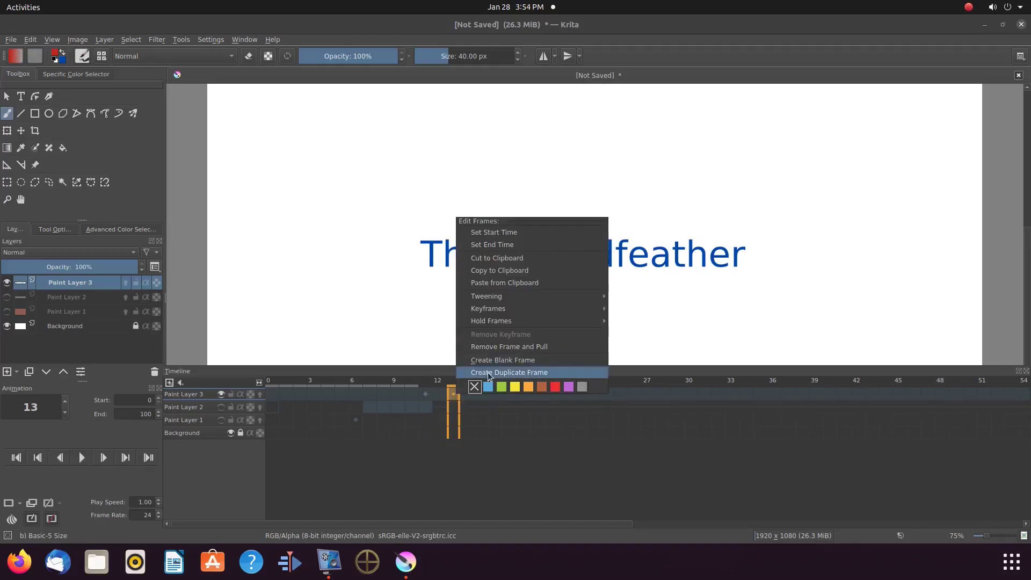
click(488, 369)
drag(461, 395, 509, 398)
right_click(509, 399)
click(509, 399)
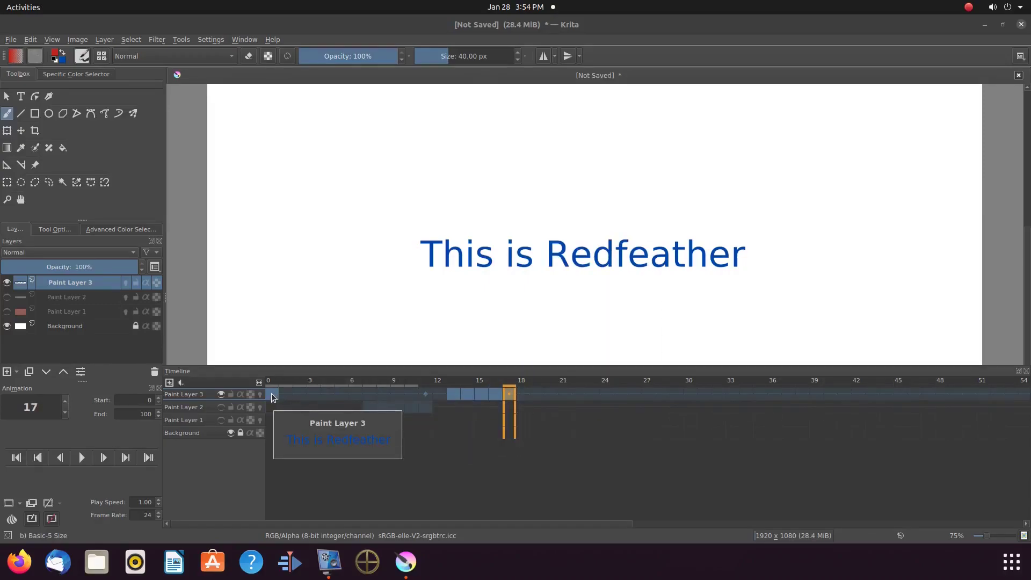
drag(272, 398, 524, 397)
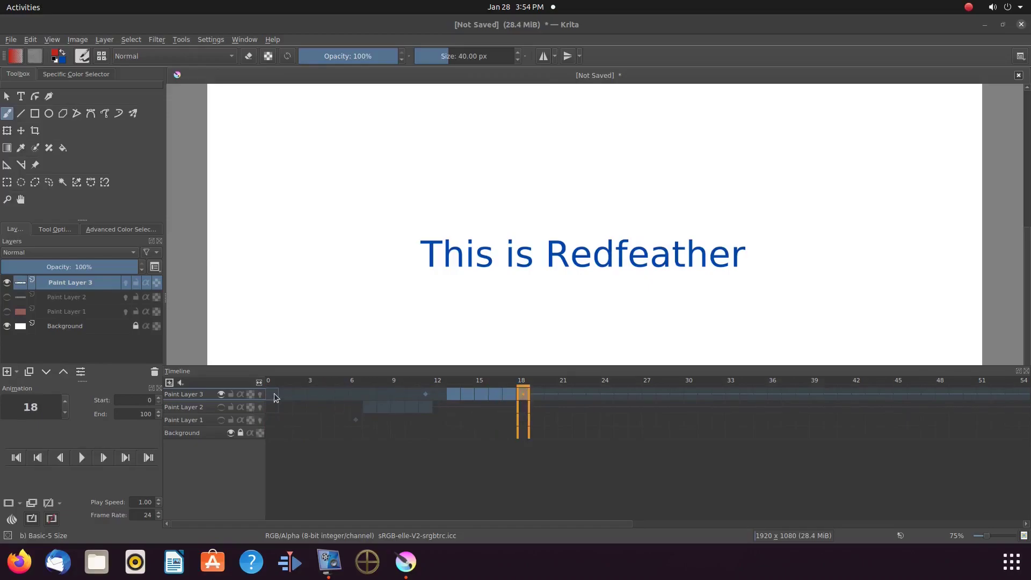
- Add a frame at frame 12 of Paint Layer 3, just before its duplicate frames
mouse_move(274, 397)
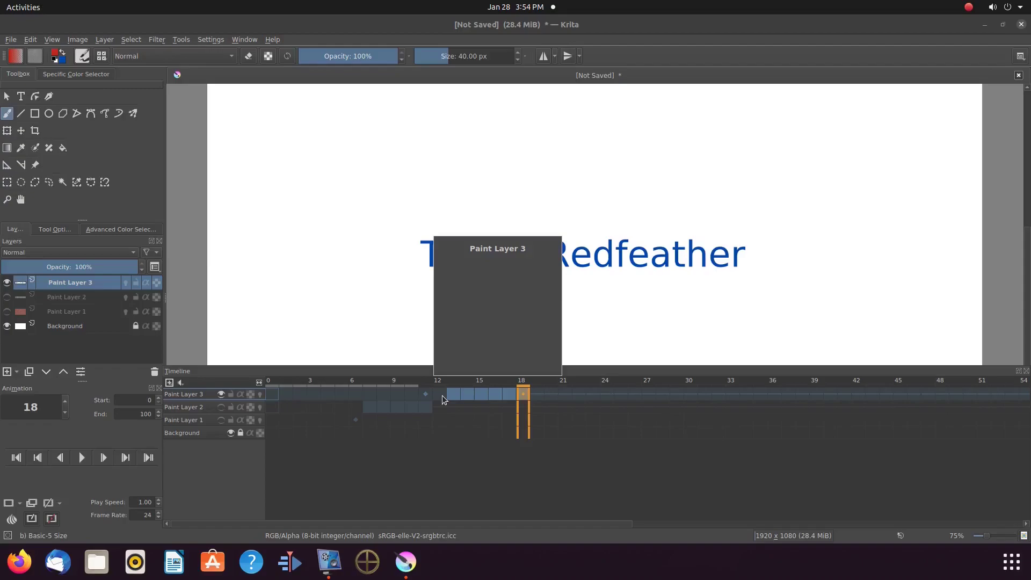
right_click(444, 400)
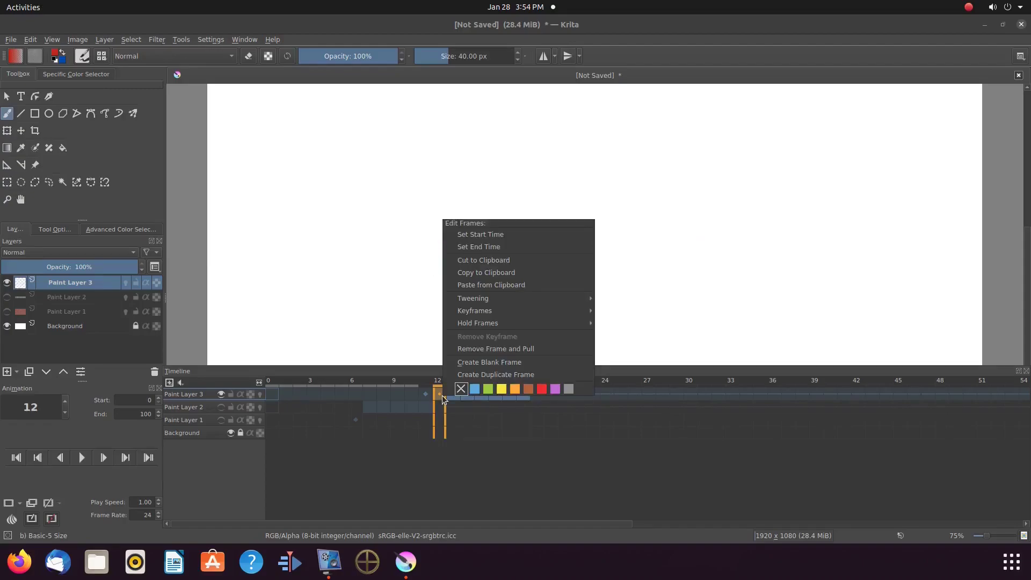
mouse_move(468, 309)
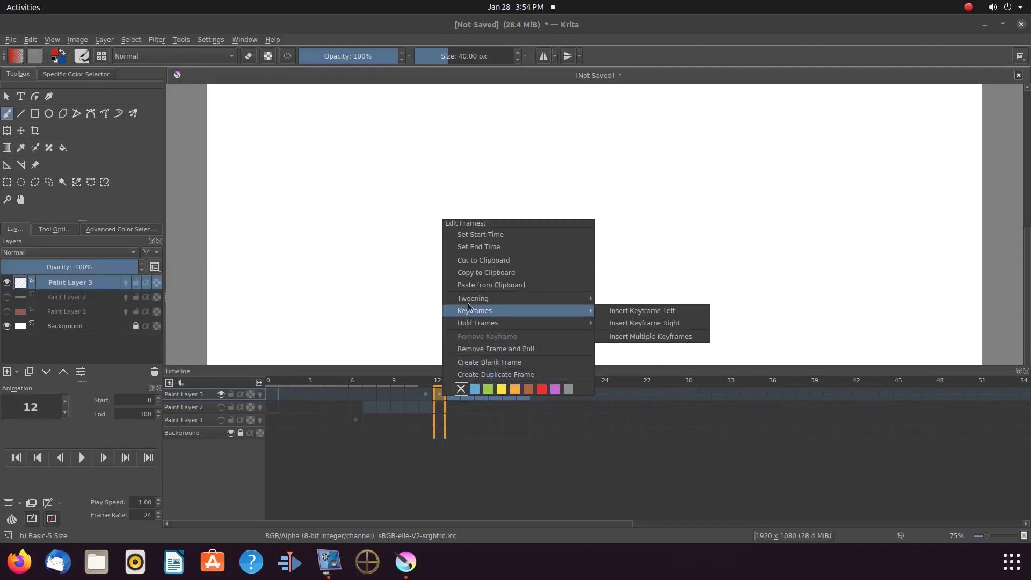
click(478, 355)
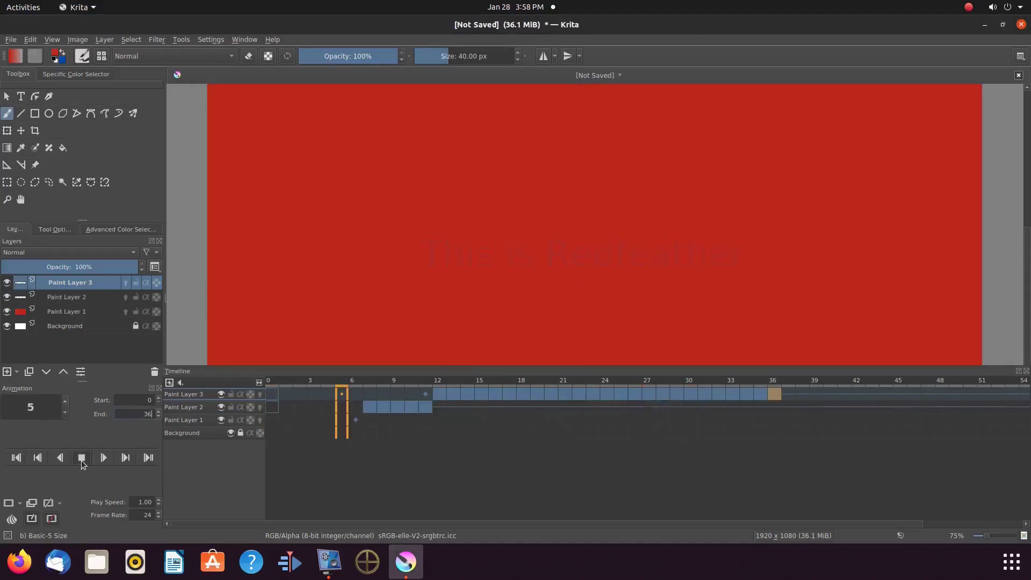
- Shrink the timeline to give the canvas more height and replay the animation with all layers visible
click(81, 459)
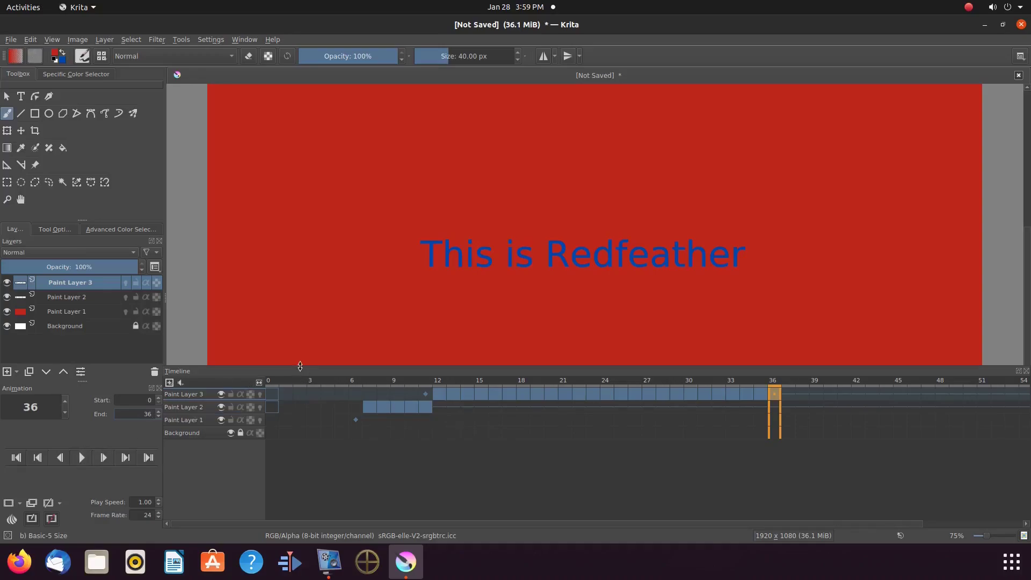
drag(300, 366, 313, 522)
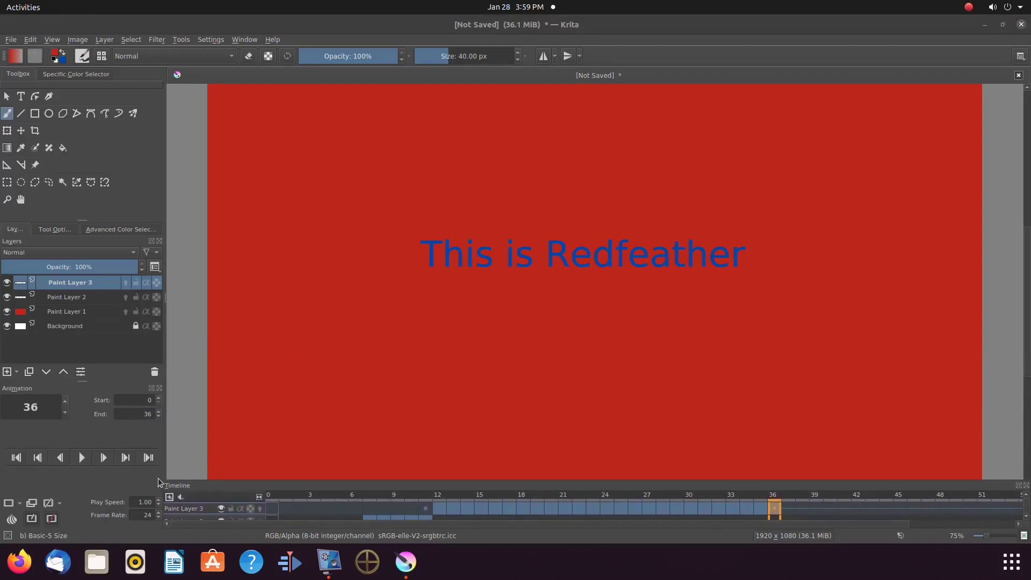
click(83, 463)
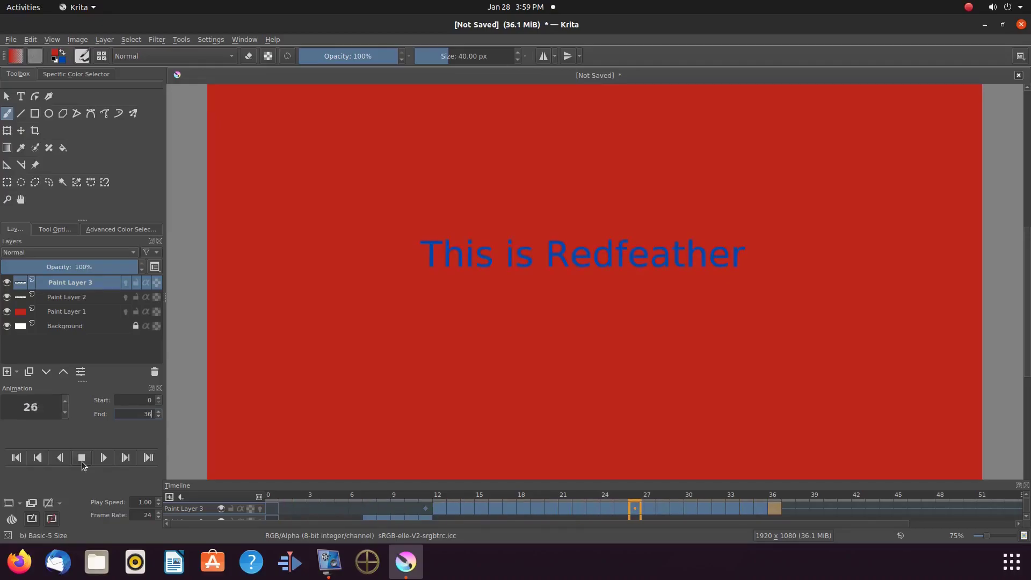
click(81, 458)
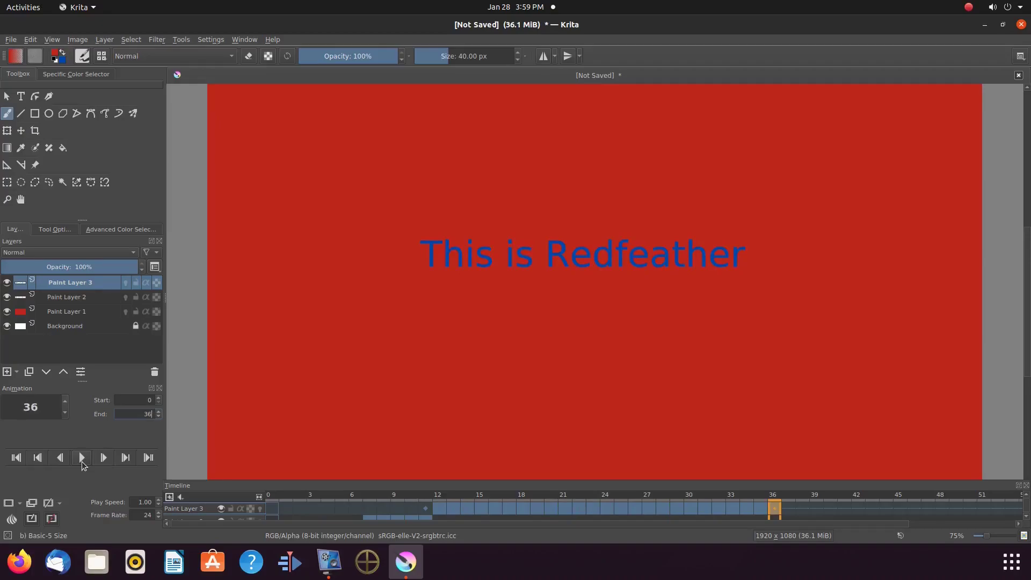